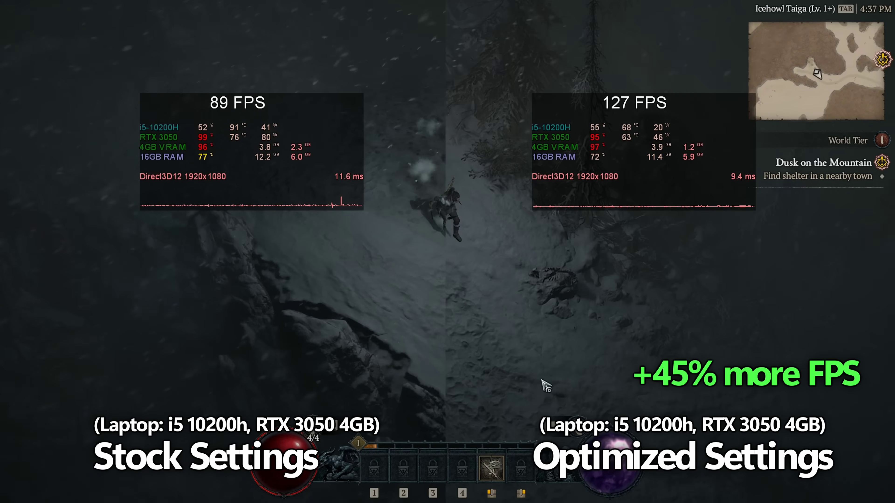
{"action": "left_click", "coordinate": [642, 319]}
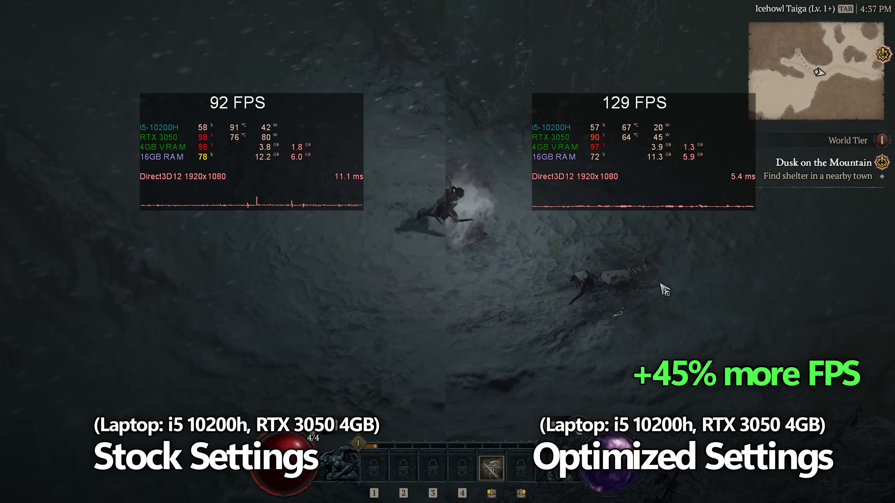
{"action": "left_click", "coordinate": [485, 164]}
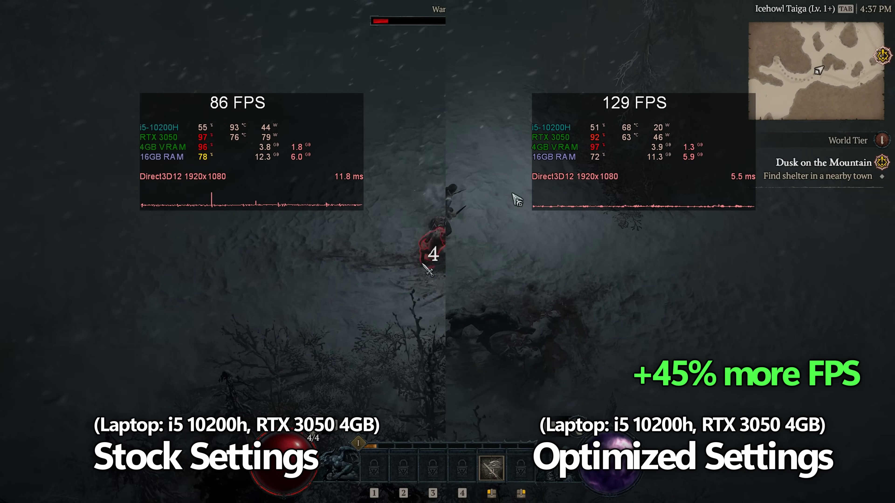
{"action": "left_click", "coordinate": [453, 312]}
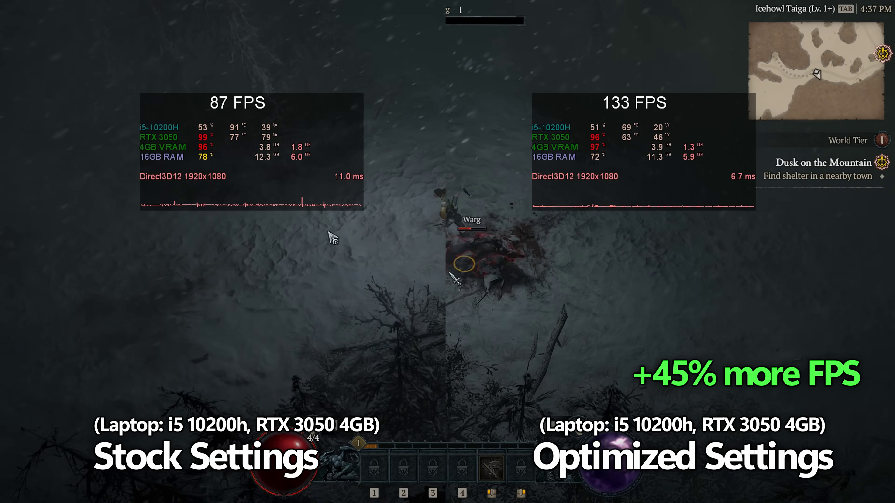
{"action": "left_click", "coordinate": [471, 254]}
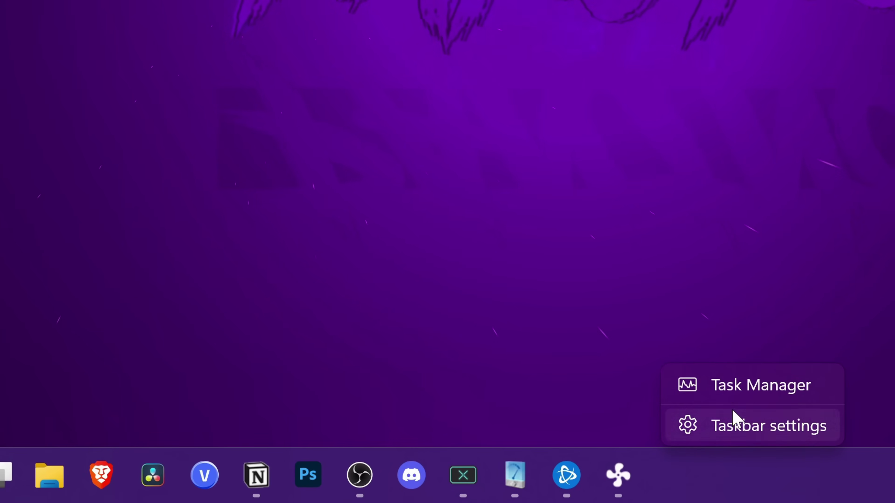
Open Task Manager to review running processes and performance, and check the hidden background apps in the system tray
{"action": "left_click", "coordinate": [657, 455]}
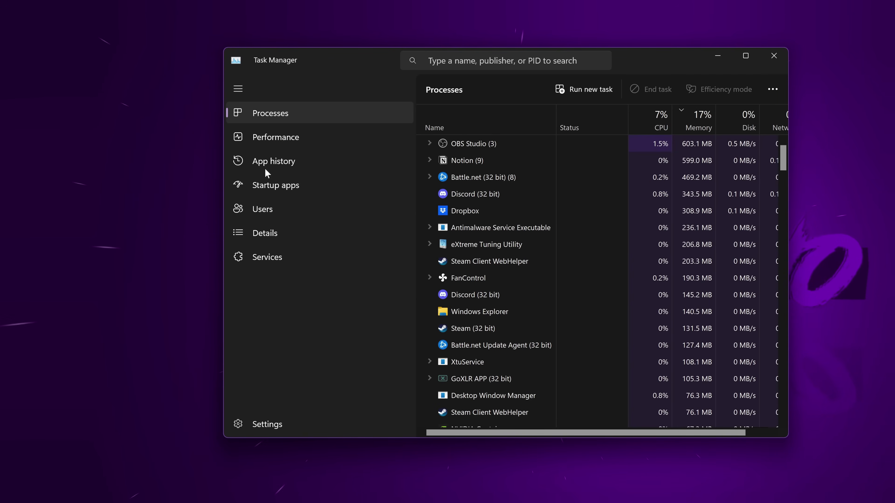
{"action": "left_click", "coordinate": [269, 139]}
{"action": "scroll", "coordinate": [518, 388], "scroll_direction": "down", "scroll_amount": 2}
{"action": "left_click", "coordinate": [506, 416]}
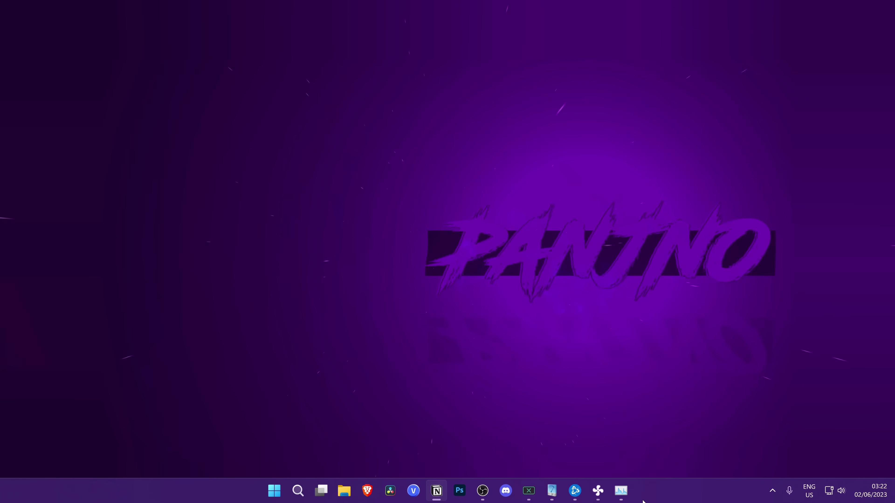
{"action": "left_click", "coordinate": [771, 492]}
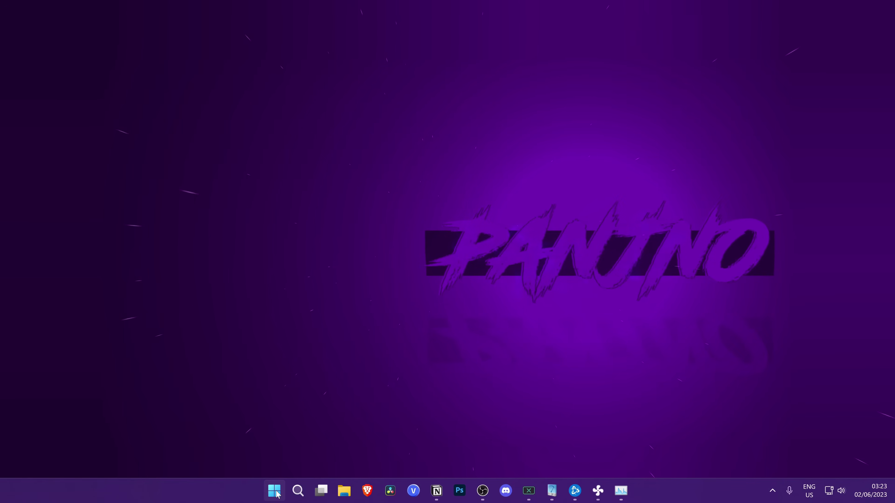
Search Windows for "gpu settings" and open the default graphics settings page
{"action": "left_click", "coordinate": [274, 490]}
{"action": "type", "text": "gpu settings"}
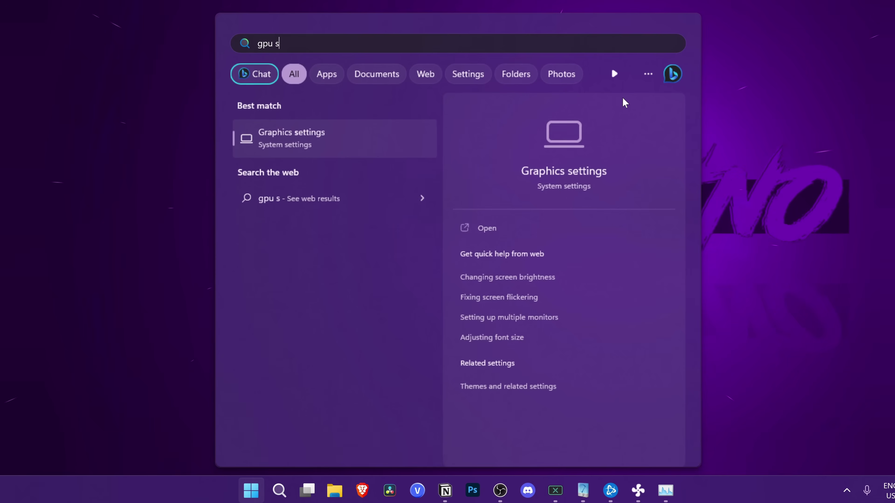
{"action": "left_click", "coordinate": [324, 131]}
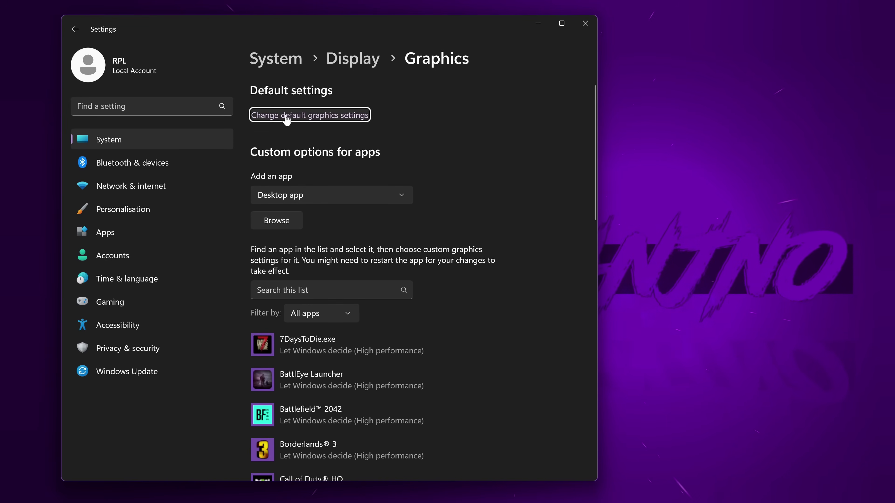
{"action": "left_click", "coordinate": [324, 116]}
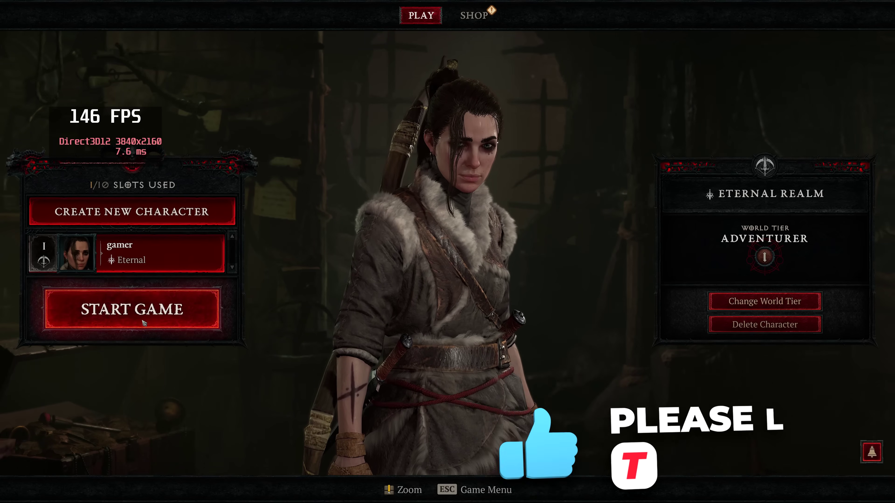
Switch to Diablo IV and start the game with the existing Eternal character
{"action": "left_click", "coordinate": [140, 318]}
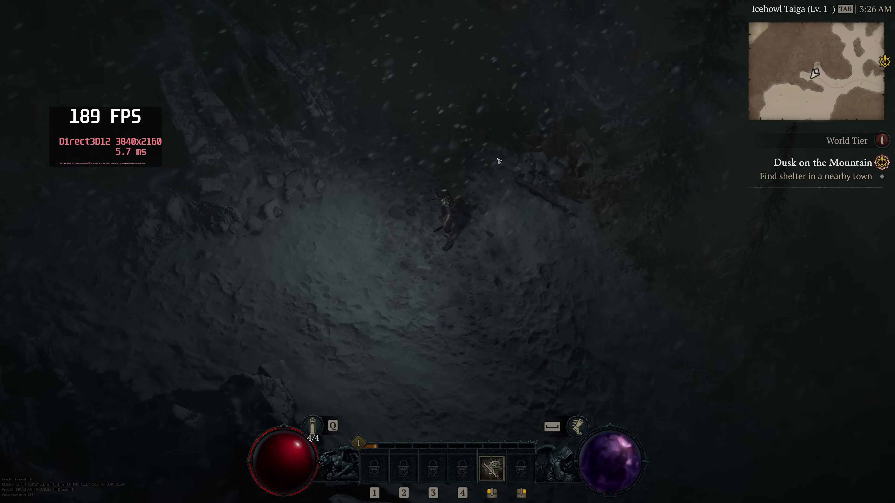
{"action": "left_click", "coordinate": [459, 195]}
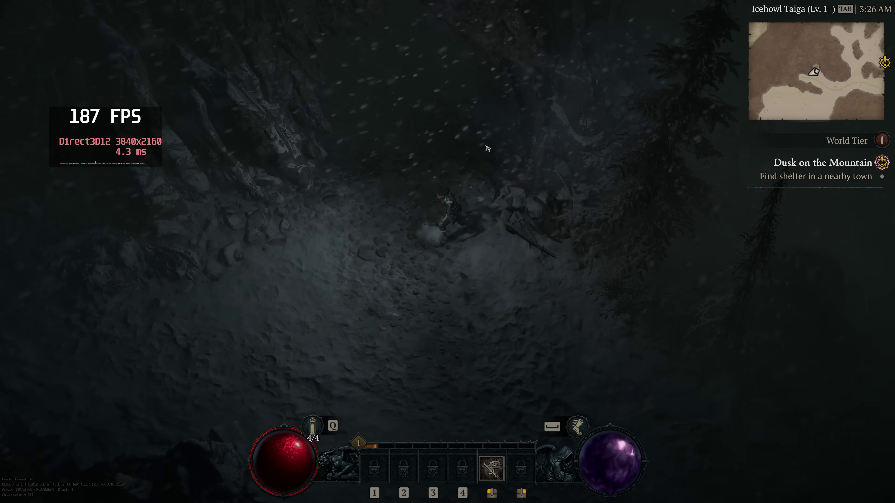
{"action": "key", "text": "Return"}
{"action": "type", "text": "//"}
{"action": "key", "text": "Escape"}
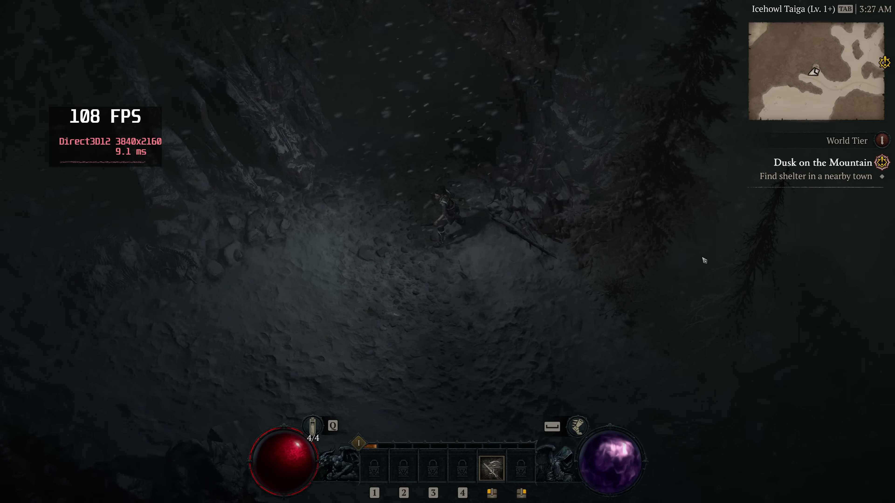
In the game's graphics options, set Display to Windowed (Fullscreen) and Adapter to NVIDIA GeForce RTX 3080 Ti
{"action": "key", "text": "Escape"}
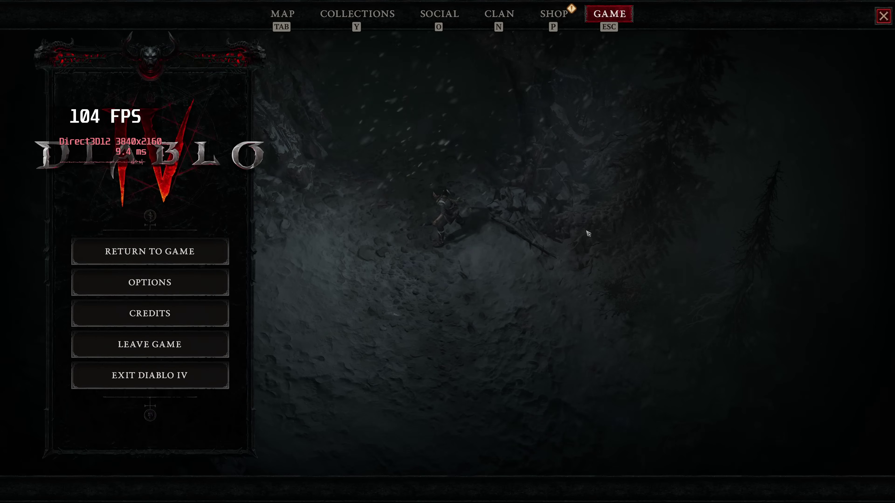
{"action": "left_click", "coordinate": [143, 282]}
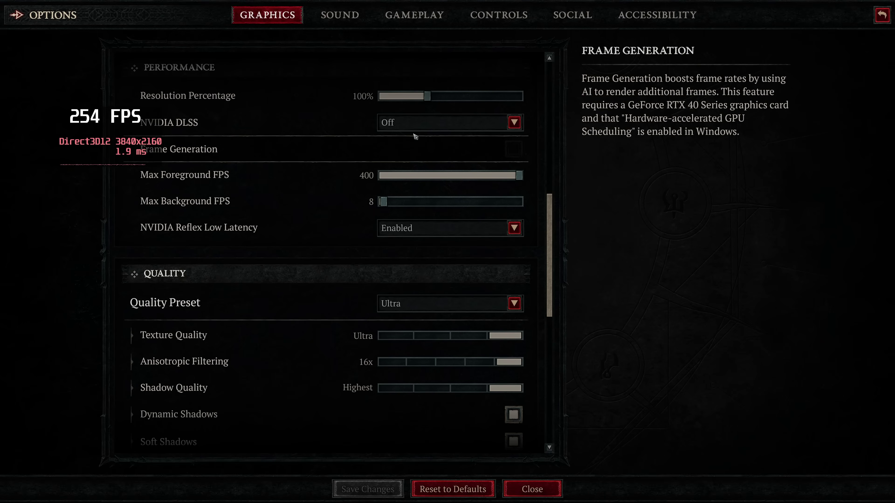
{"action": "scroll", "coordinate": [379, 189], "scroll_direction": "up", "scroll_amount": 5}
{"action": "scroll", "coordinate": [379, 189], "scroll_direction": "up", "scroll_amount": 5}
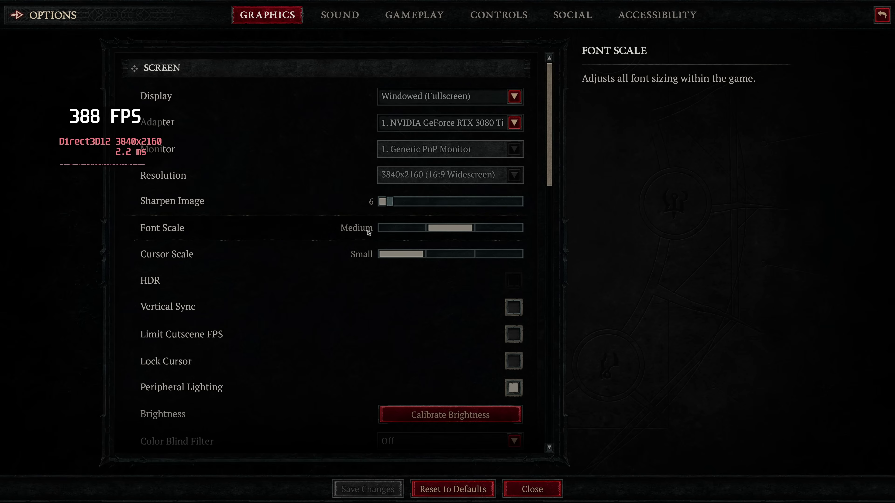
{"action": "left_click", "coordinate": [438, 96]}
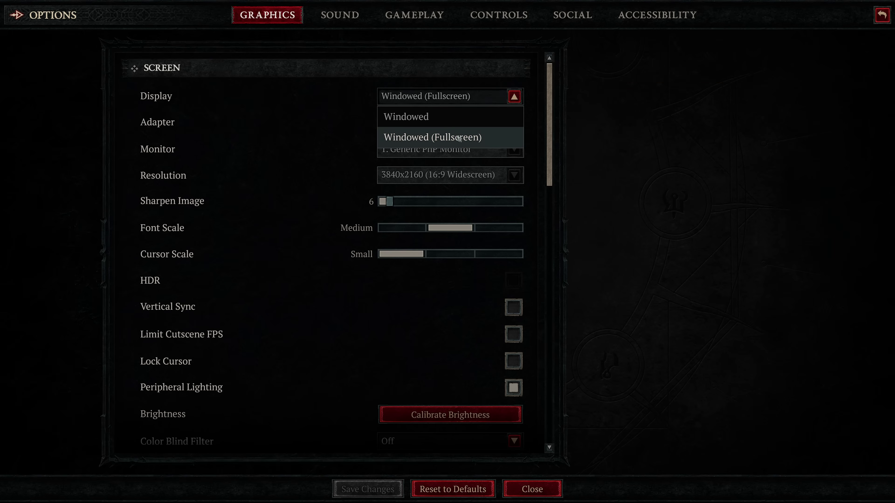
{"action": "left_click", "coordinate": [438, 136]}
{"action": "left_click", "coordinate": [455, 123]}
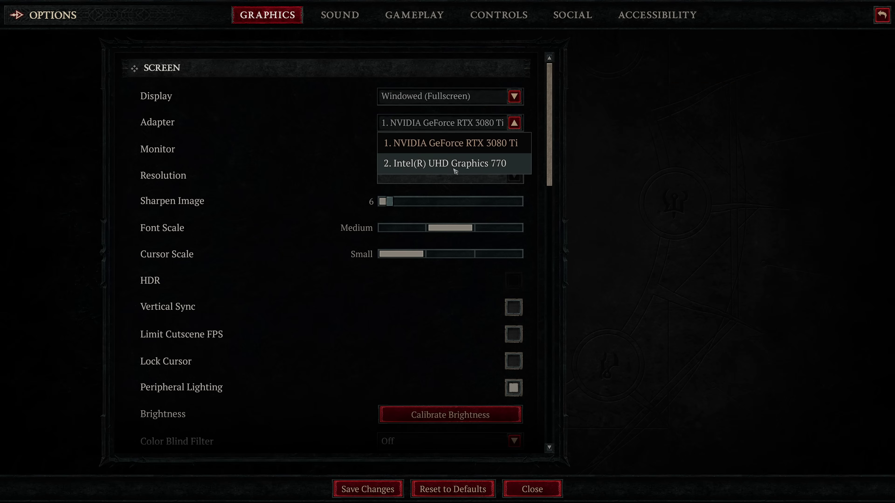
{"action": "left_click", "coordinate": [456, 148]}
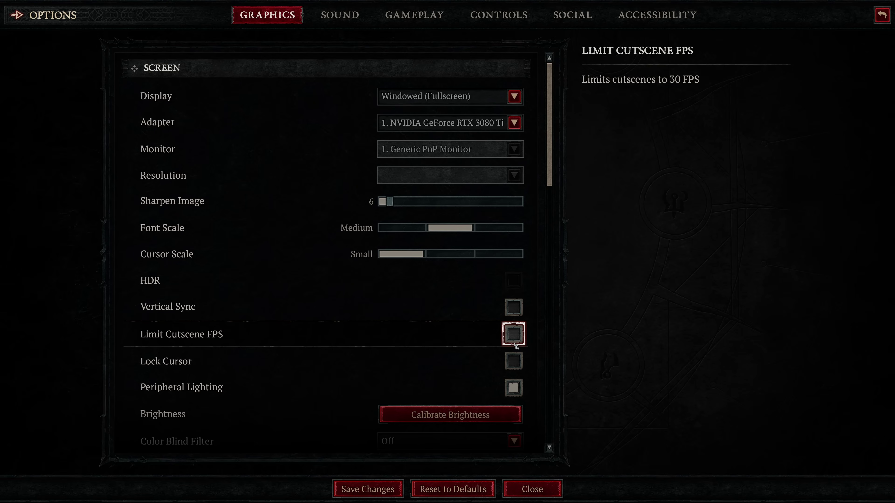
Change the Quality Preset in the Quality section of the graphics options
{"action": "scroll", "coordinate": [511, 335], "scroll_direction": "down", "scroll_amount": 3}
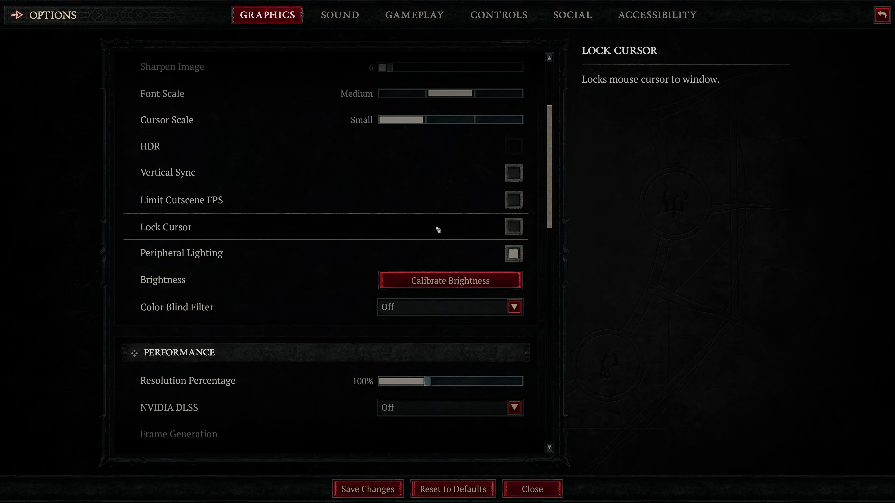
{"action": "scroll", "coordinate": [407, 260], "scroll_direction": "up", "scroll_amount": 1}
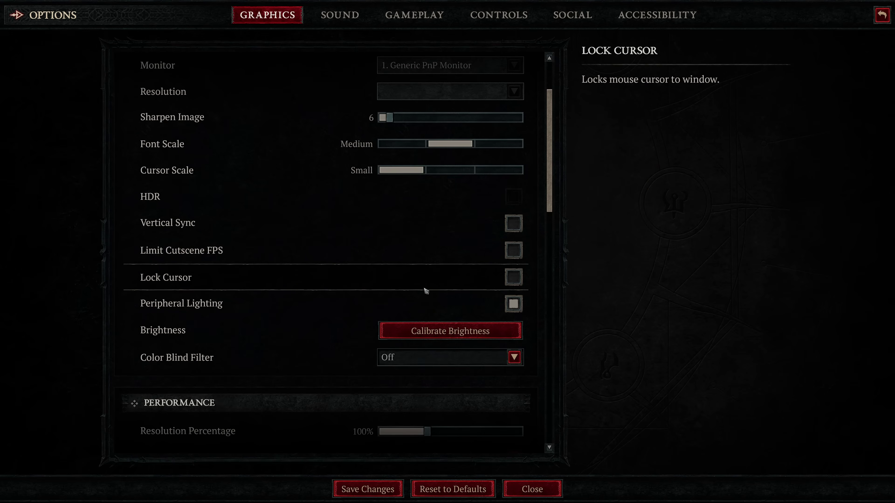
{"action": "scroll", "coordinate": [556, 212], "scroll_direction": "down", "scroll_amount": 5}
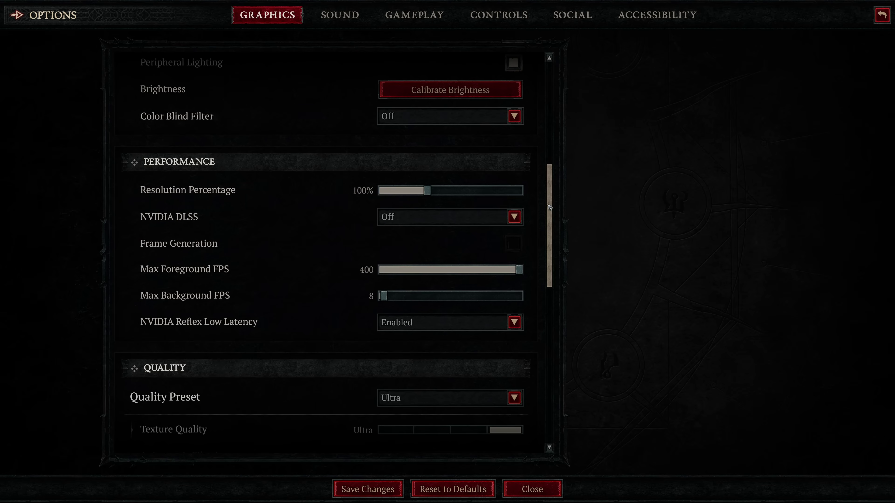
{"action": "left_click_drag", "start_coordinate": [548, 207], "coordinate": [546, 284]}
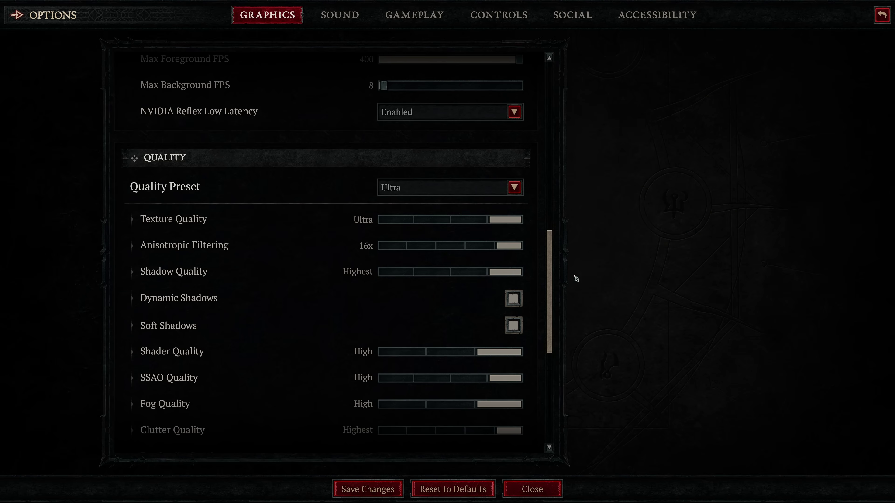
{"action": "left_click", "coordinate": [409, 196]}
{"action": "left_click", "coordinate": [391, 228]}
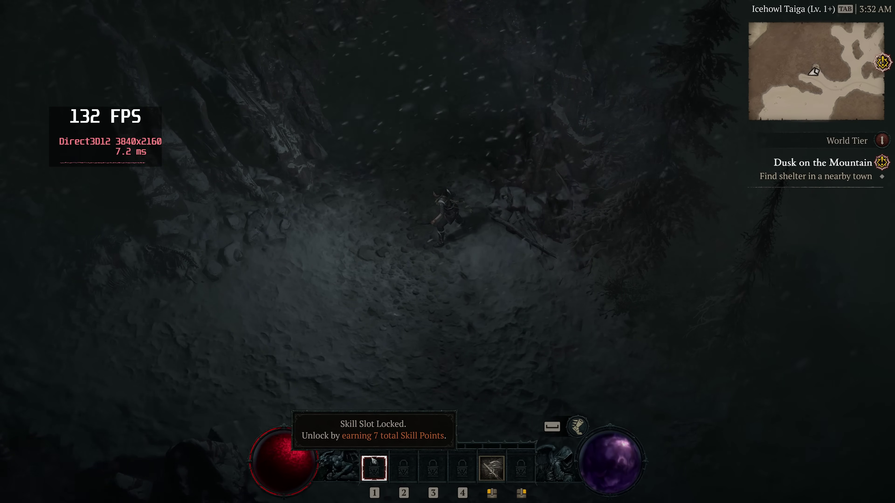
Set NVIDIA DLSS to Quality in the graphics options, save the change and return to the game
{"action": "key", "text": "Escape"}
{"action": "left_click", "coordinate": [172, 281]}
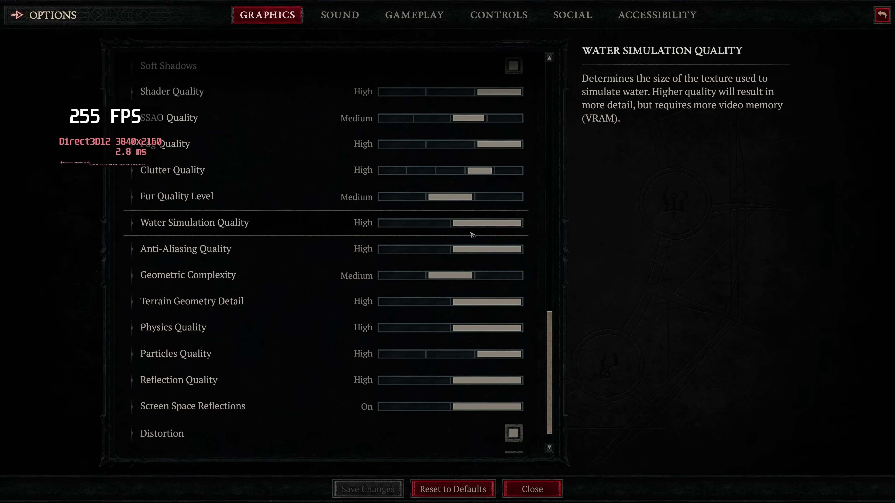
{"action": "scroll", "coordinate": [471, 236], "scroll_direction": "up", "scroll_amount": 10}
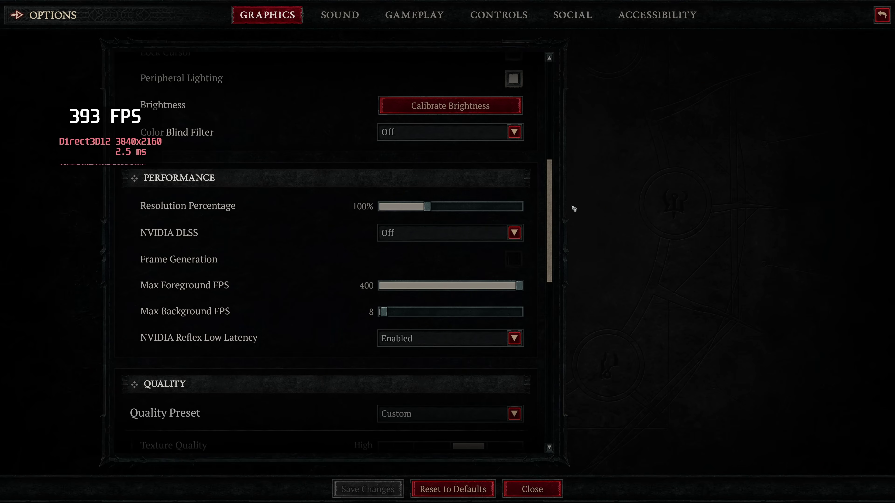
{"action": "scroll", "coordinate": [461, 225], "scroll_direction": "down", "scroll_amount": 1}
{"action": "scroll", "coordinate": [462, 225], "scroll_direction": "up", "scroll_amount": 2}
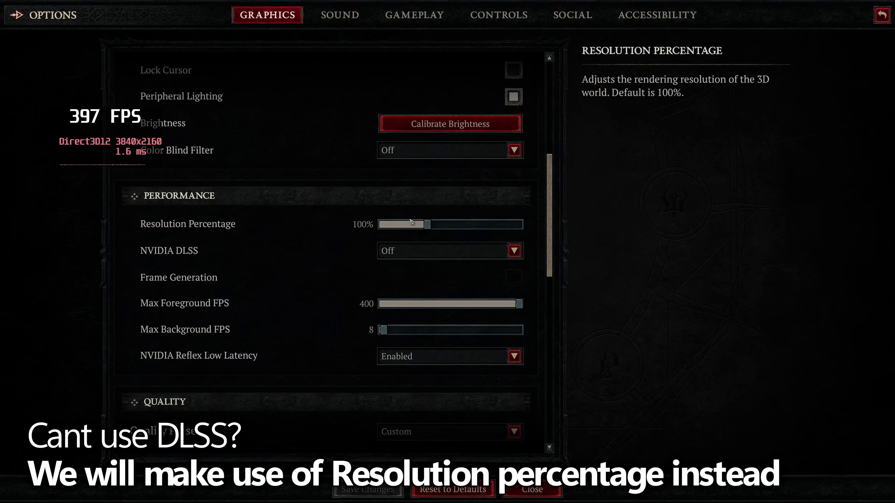
{"action": "left_click", "coordinate": [414, 256]}
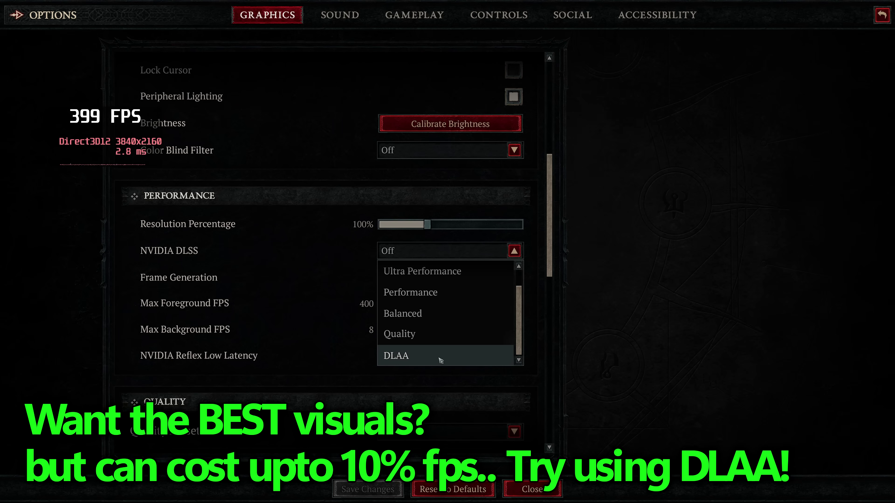
{"action": "left_click", "coordinate": [418, 341]}
{"action": "left_click", "coordinate": [383, 491]}
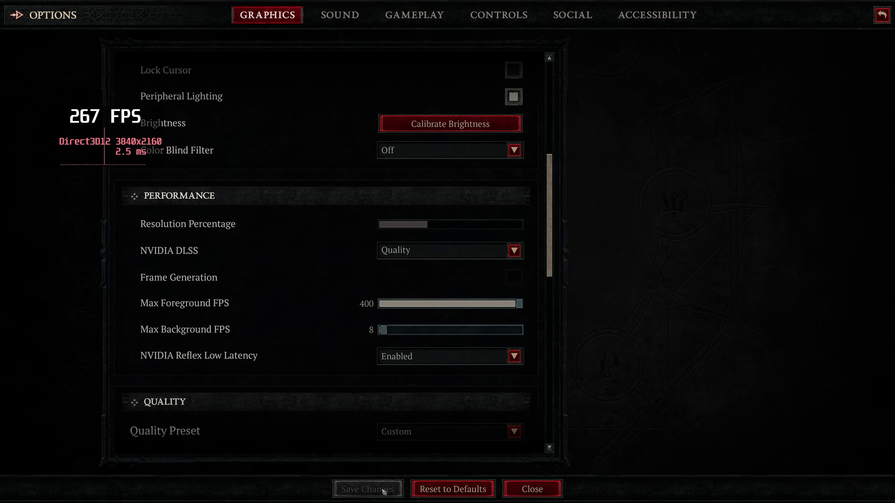
{"action": "key", "text": "Escape"}
{"action": "key", "text": "Escape"}
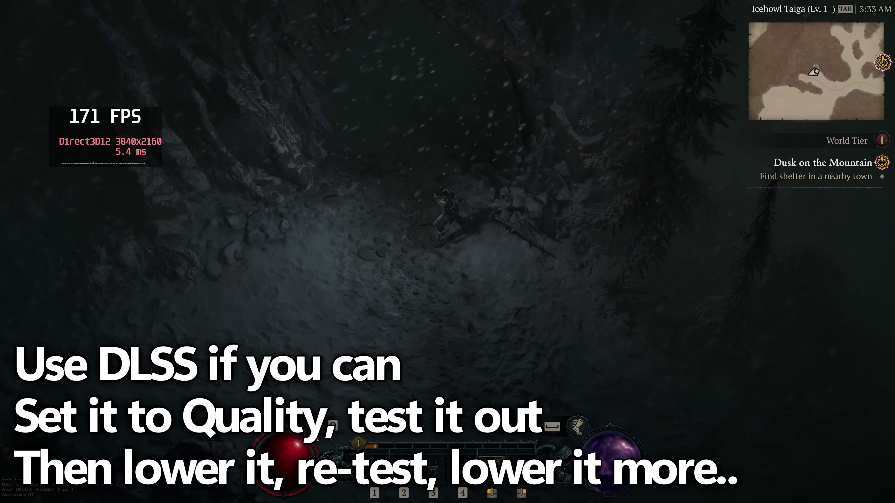
Reopen the graphics options and set NVIDIA DLSS to Balanced
{"action": "key", "text": "Escape"}
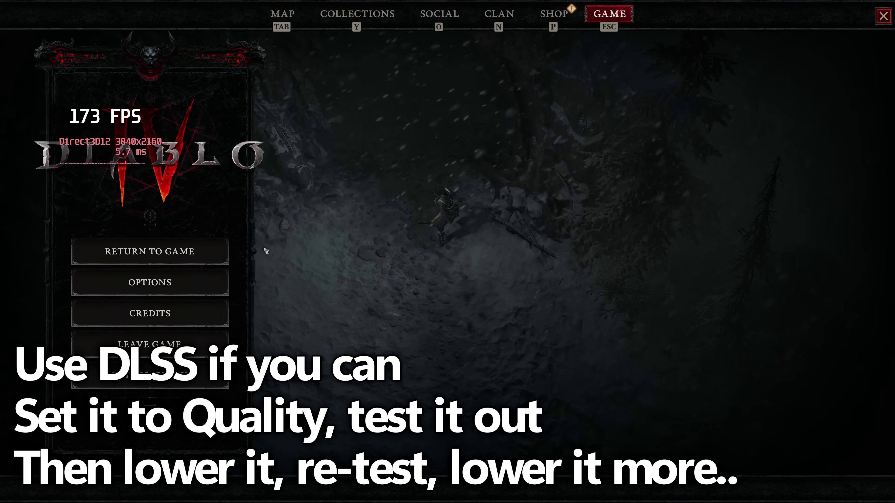
{"action": "left_click", "coordinate": [150, 282]}
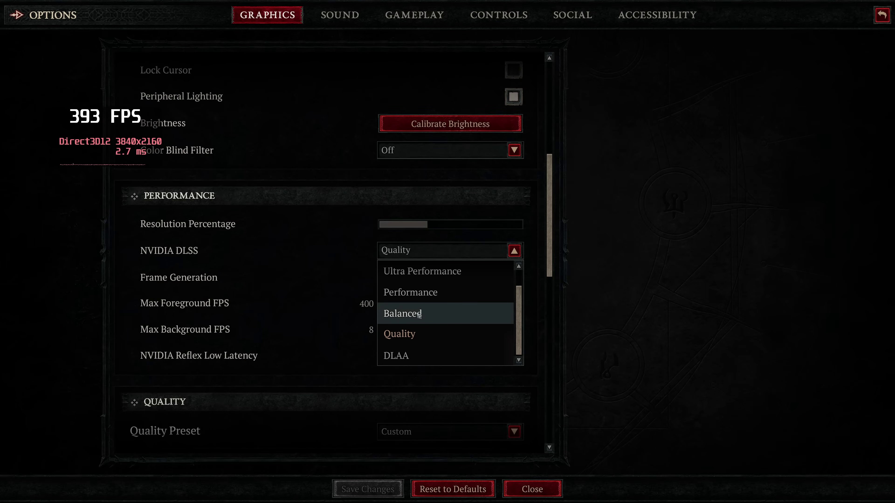
{"action": "left_click", "coordinate": [416, 313]}
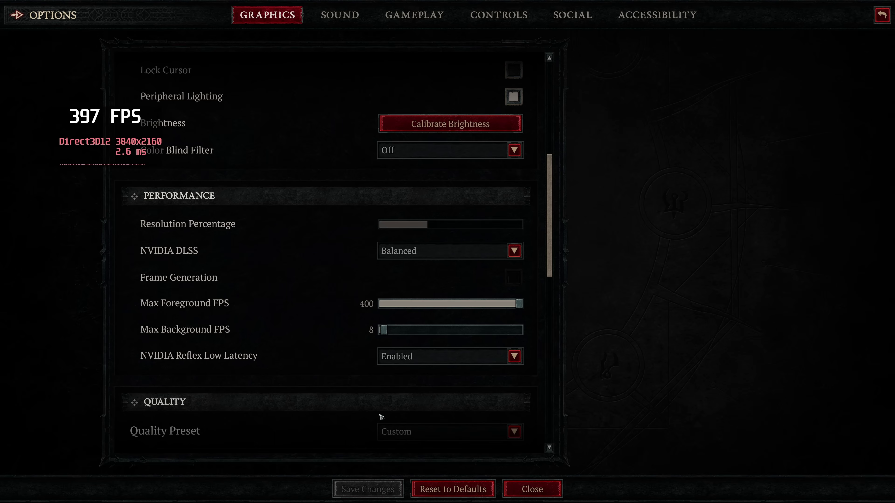
Turn NVIDIA DLSS off and lower the Resolution Percentage slightly below 100%
{"action": "left_click", "coordinate": [423, 250]}
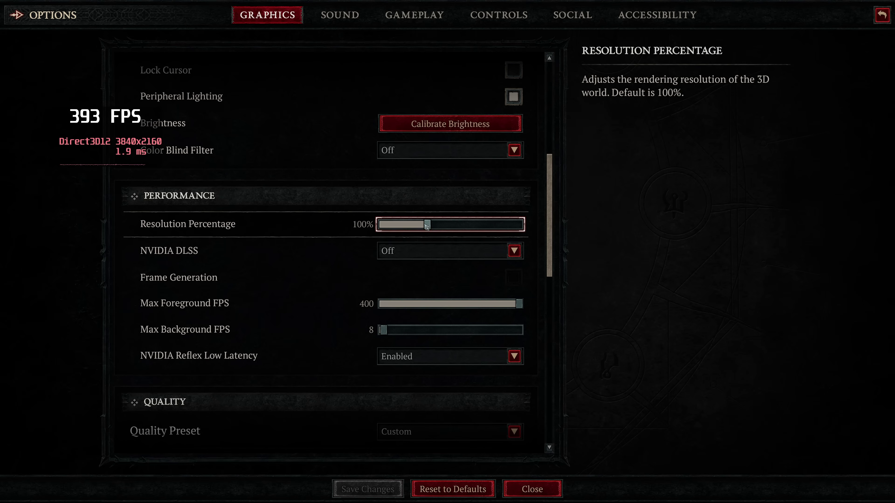
{"action": "left_click_drag", "start_coordinate": [429, 227], "coordinate": [421, 228]}
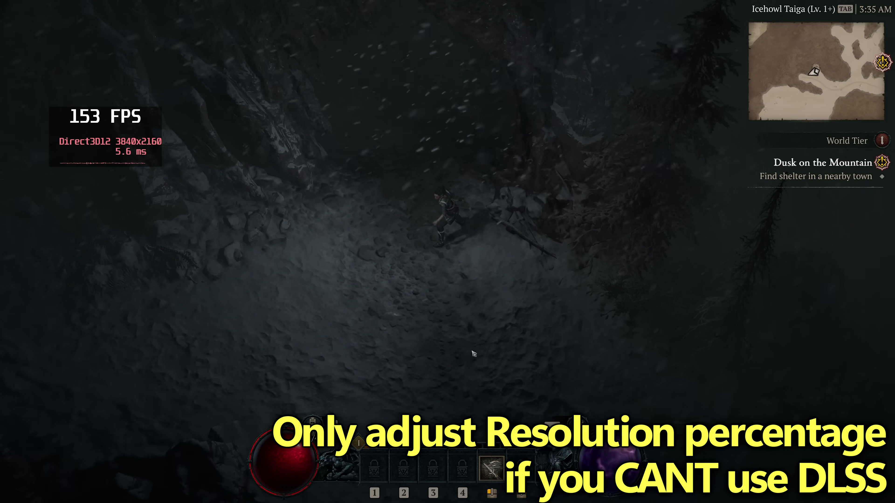
Reopen the graphics options, lower the Resolution Percentage to 85%, save the change and return to the game
{"action": "key", "text": "Escape"}
{"action": "left_click", "coordinate": [150, 283]}
{"action": "scroll", "coordinate": [399, 284], "scroll_direction": "up", "scroll_amount": 10}
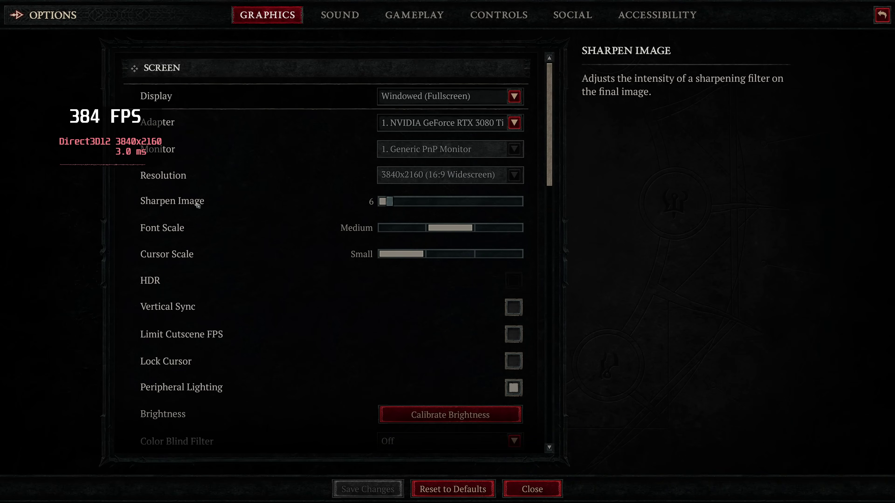
{"action": "scroll", "coordinate": [402, 226], "scroll_direction": "down", "scroll_amount": 5}
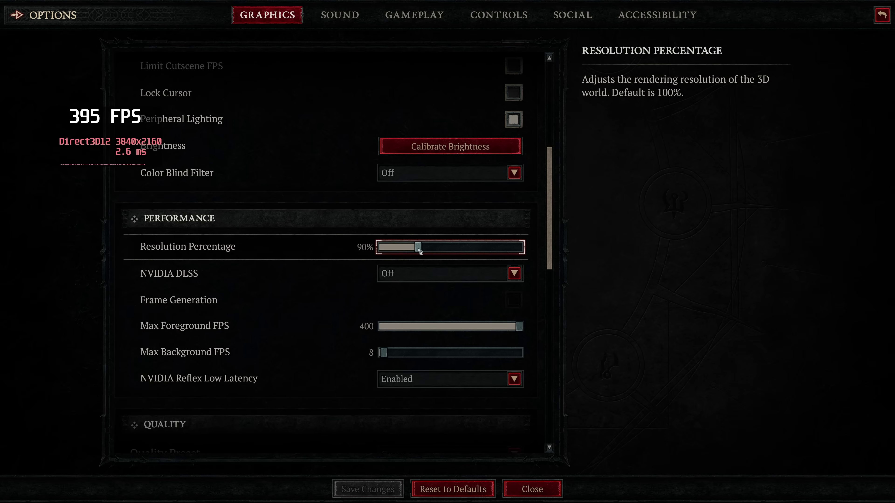
{"action": "left_click_drag", "start_coordinate": [418, 248], "coordinate": [415, 248]}
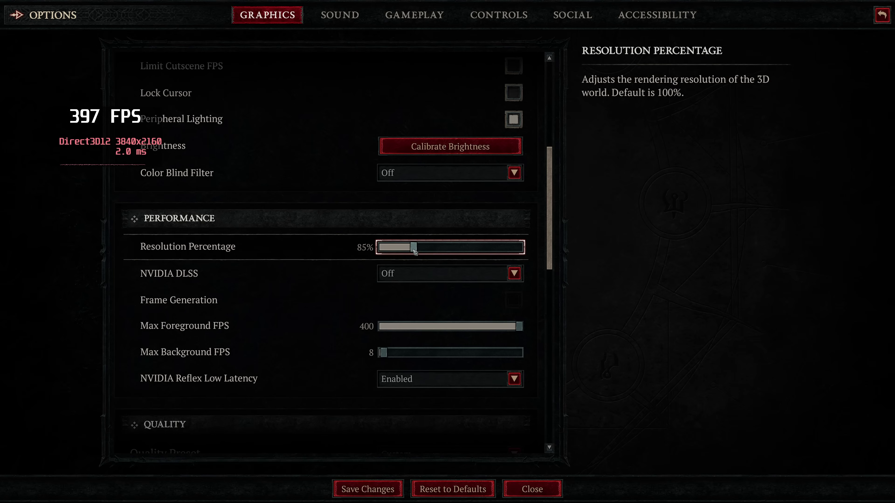
{"action": "left_click", "coordinate": [367, 488]}
{"action": "key", "text": "Escape"}
Reopen the graphics options, set NVIDIA DLSS to Balanced and put Max Foreground FPS at its maximum of 400
{"action": "key", "text": "Escape"}
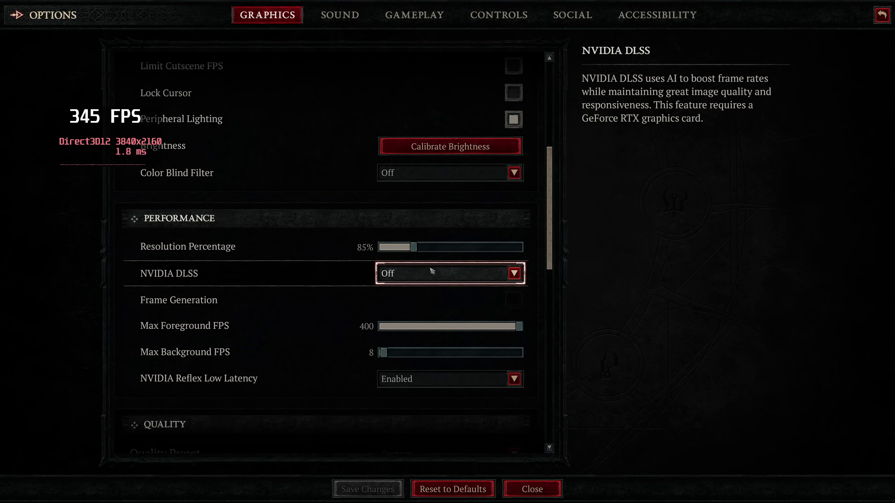
{"action": "left_click", "coordinate": [432, 273]}
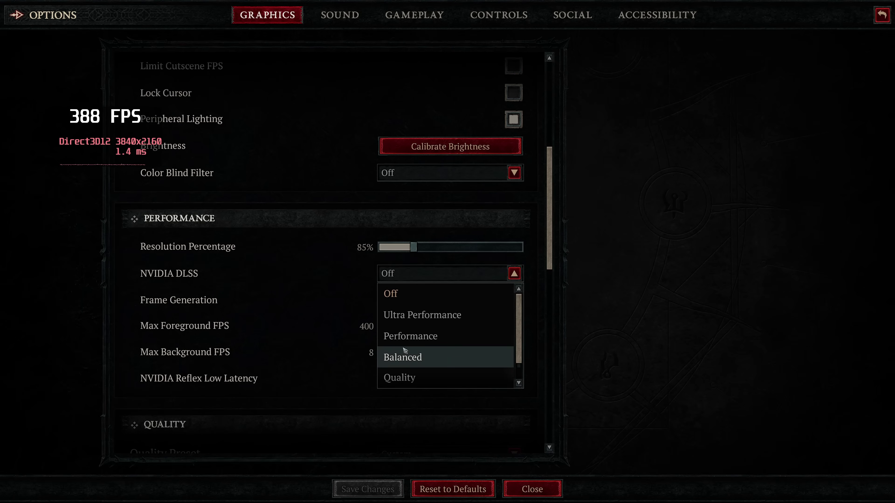
{"action": "left_click", "coordinate": [421, 248]}
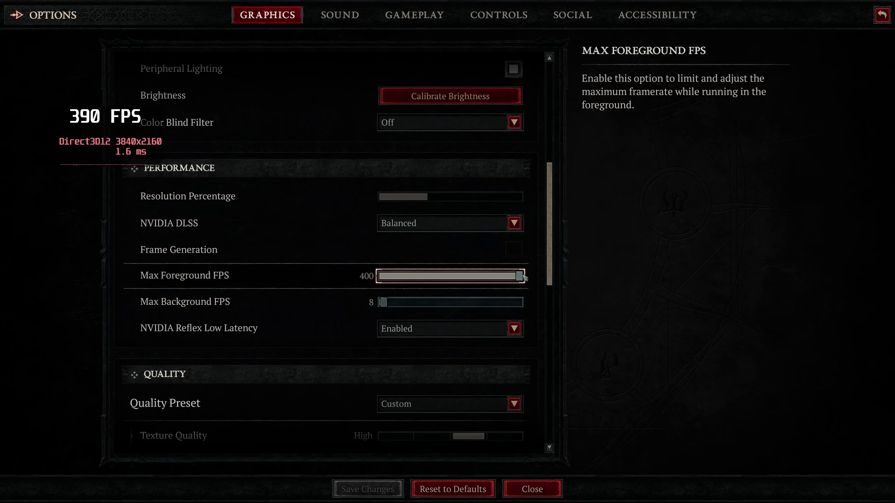
{"action": "left_click_drag", "start_coordinate": [520, 276], "coordinate": [564, 285]}
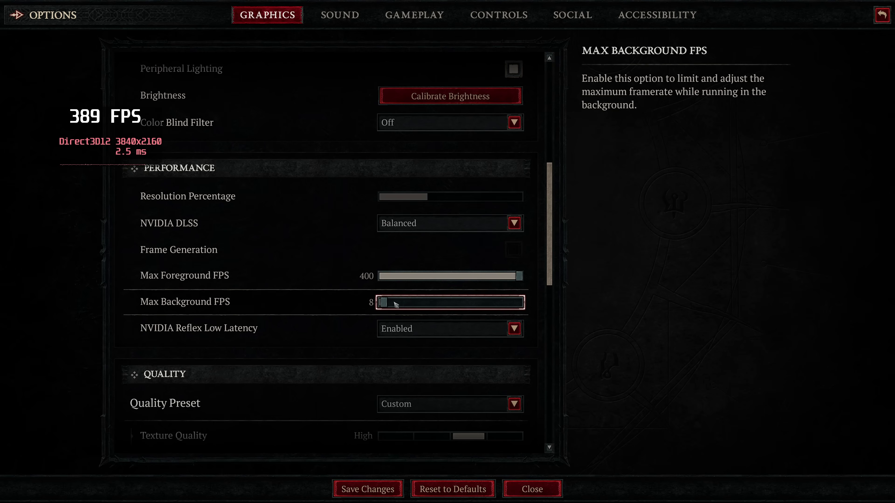
Set NVIDIA Reflex Low Latency to Enabled + Boost and save the graphics changes
{"action": "left_click", "coordinate": [440, 330]}
{"action": "left_click", "coordinate": [429, 370]}
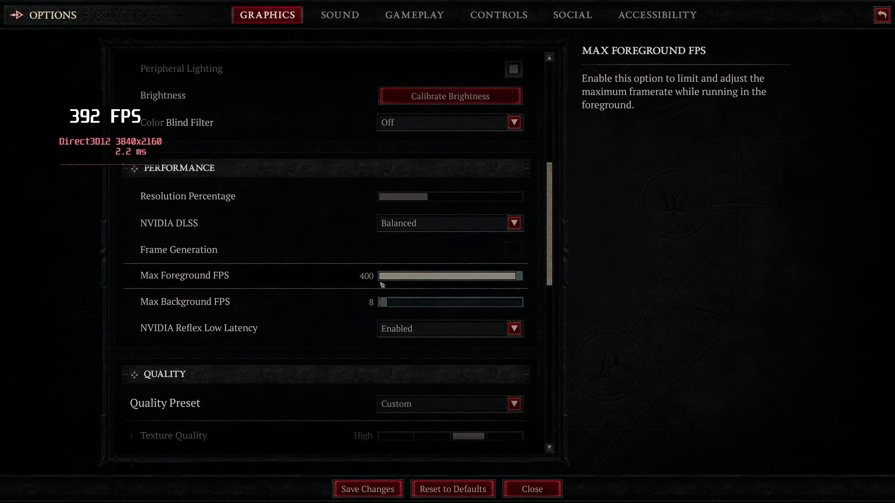
{"action": "left_click", "coordinate": [426, 332]}
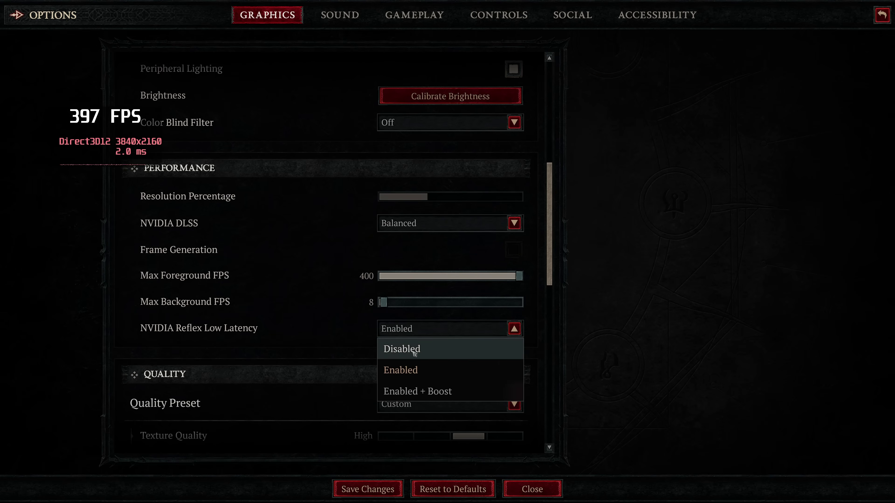
{"action": "left_click", "coordinate": [407, 370]}
{"action": "left_click", "coordinate": [405, 331]}
{"action": "left_click", "coordinate": [414, 390]}
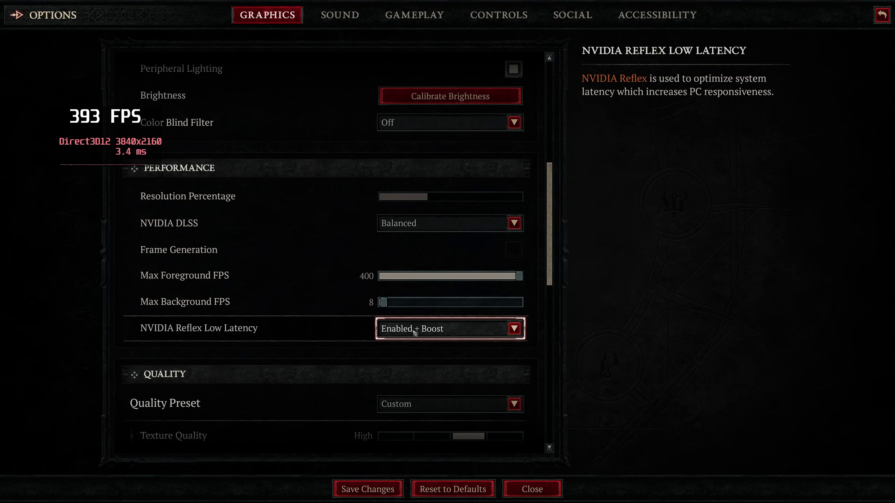
{"action": "left_click", "coordinate": [363, 490]}
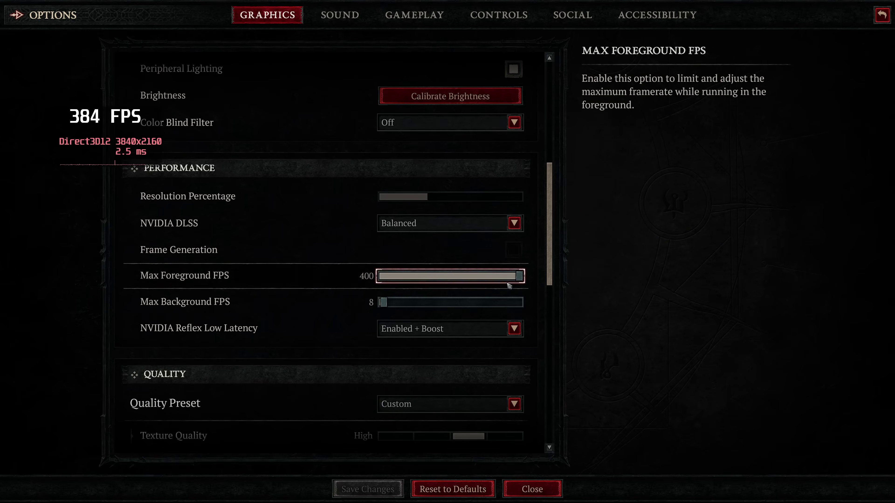
{"action": "left_click", "coordinate": [426, 20]}
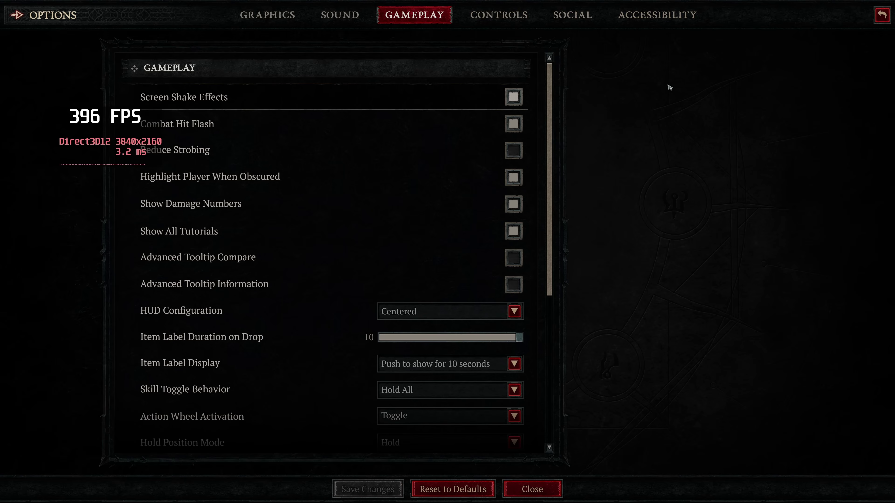
{"action": "key", "text": "Escape"}
{"action": "key", "text": "Escape"}
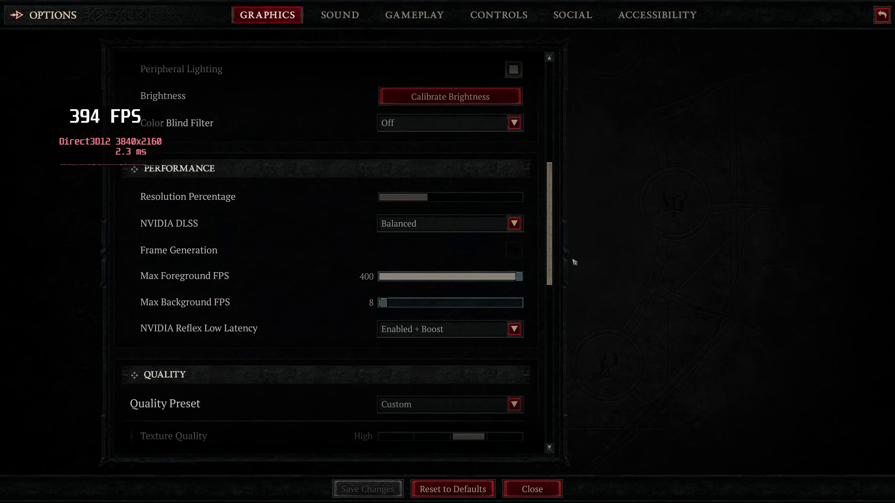
Set Max Foreground FPS to its maximum of 400, save the change and close the options
{"action": "mouse_move", "coordinate": [486, 256]}
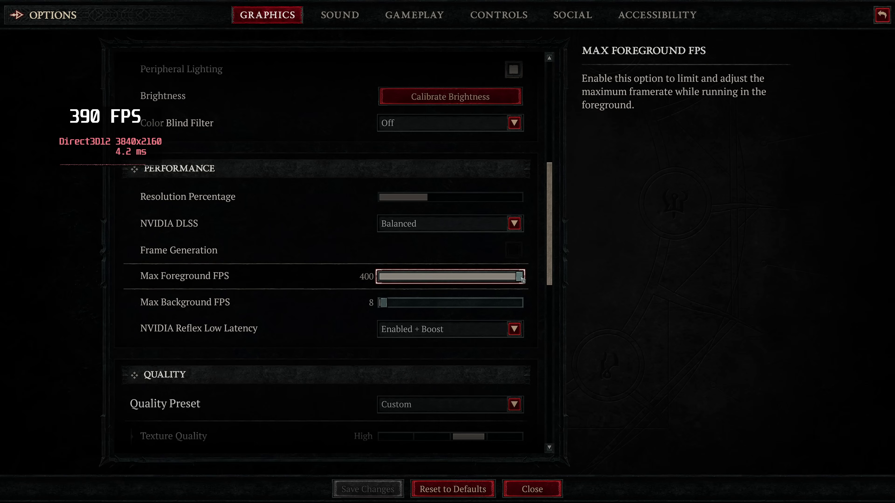
{"action": "left_click_drag", "start_coordinate": [522, 277], "coordinate": [567, 277]}
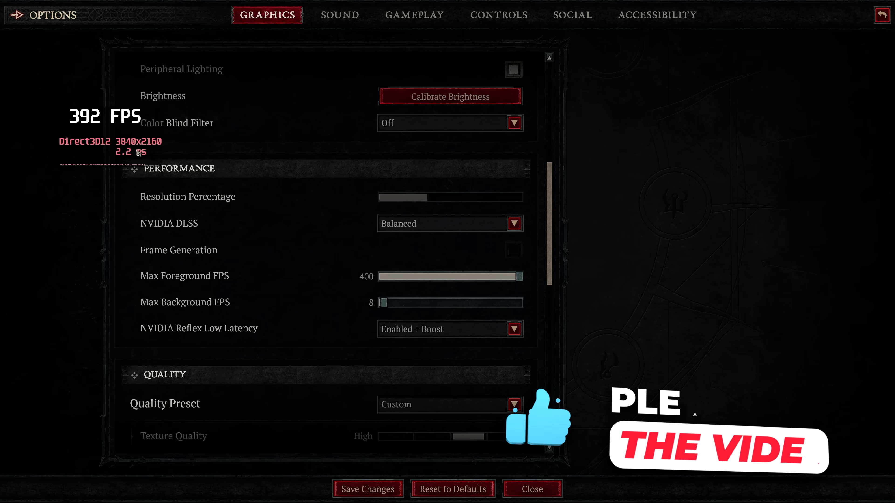
{"action": "mouse_move", "coordinate": [518, 278]}
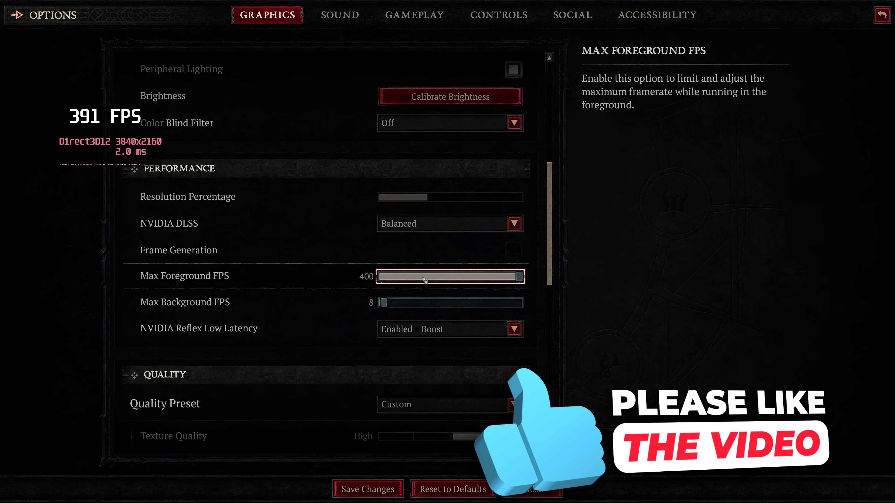
{"action": "left_click", "coordinate": [396, 489]}
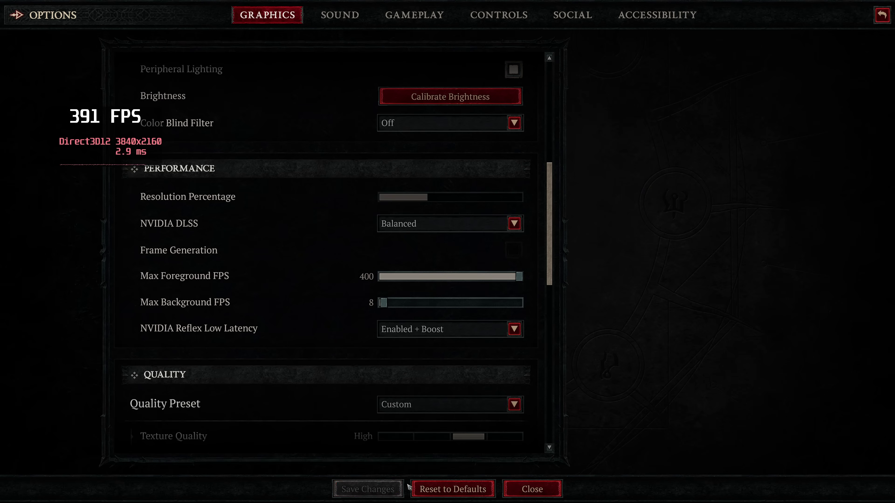
{"action": "left_click", "coordinate": [533, 488]}
{"action": "key", "text": "Escape"}
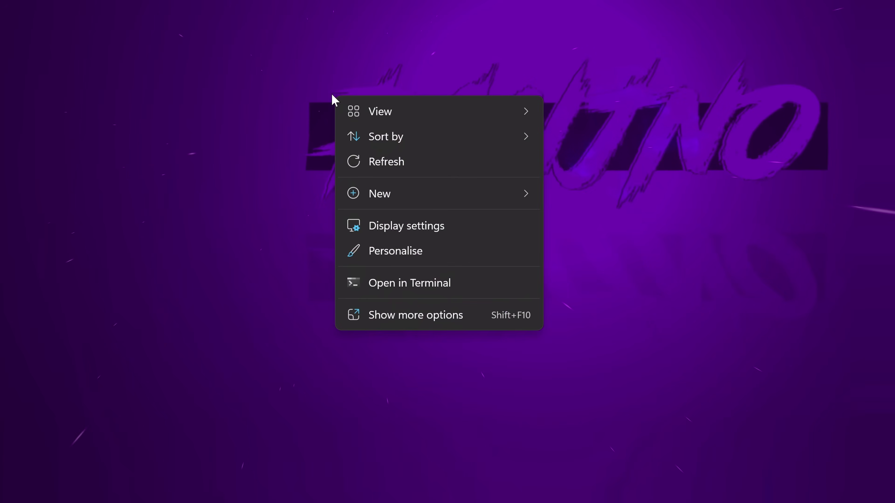
Open the NVIDIA Control Panel from the desktop and show the Adjust image settings with preview page
{"action": "left_click", "coordinate": [498, 375]}
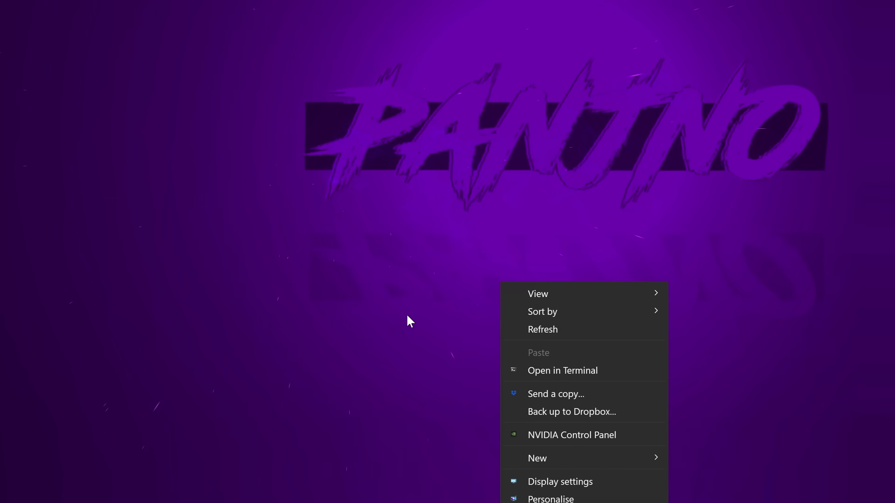
{"action": "left_click", "coordinate": [558, 437]}
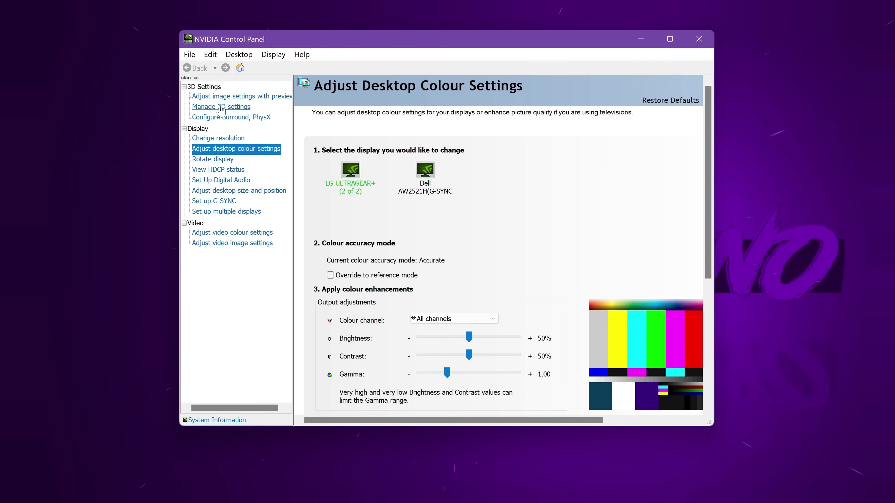
{"action": "left_click", "coordinate": [219, 99]}
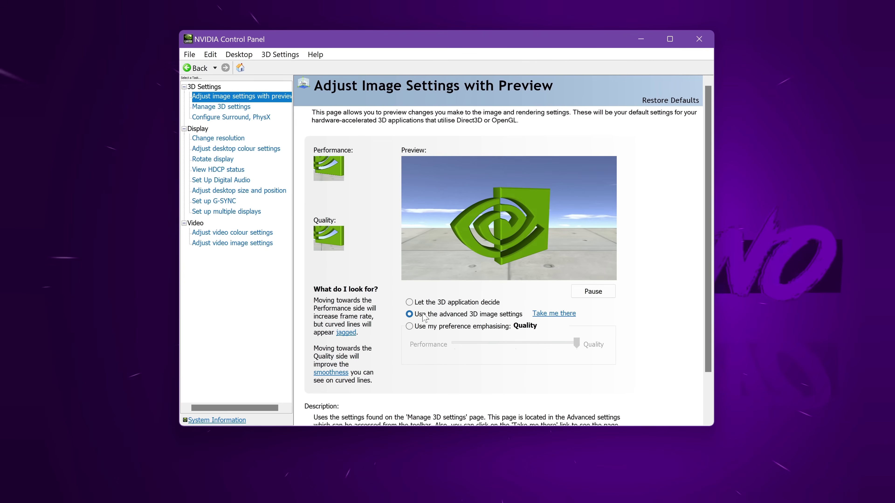
Add Diablo IV Retail as a customised program in the program-specific settings of Manage 3D settings
{"action": "left_click", "coordinate": [205, 108]}
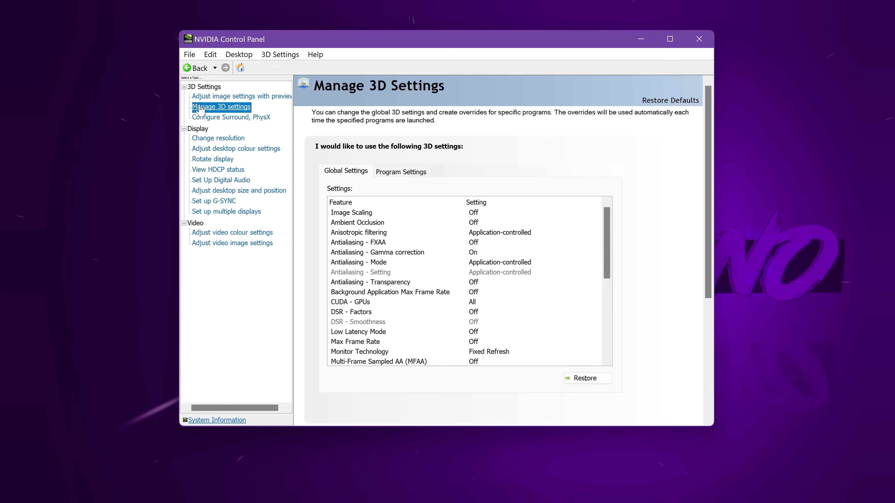
{"action": "left_click", "coordinate": [385, 173]}
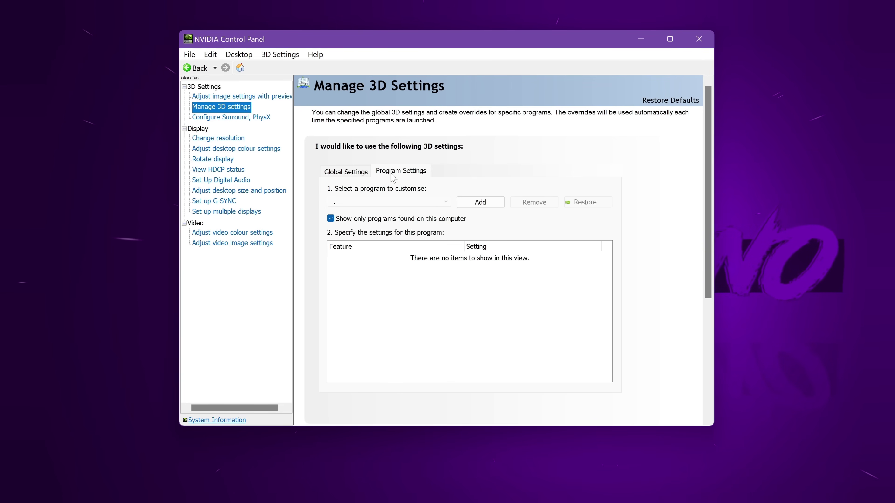
{"action": "left_click", "coordinate": [385, 205]}
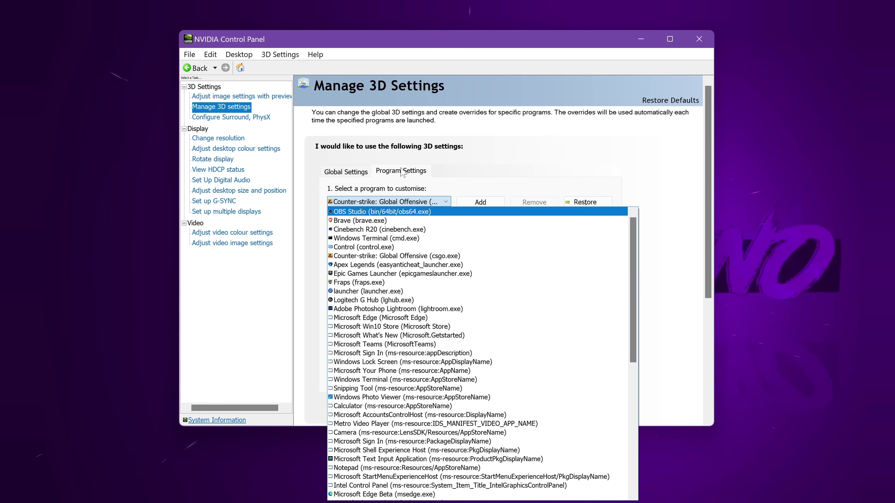
{"action": "left_click", "coordinate": [479, 205]}
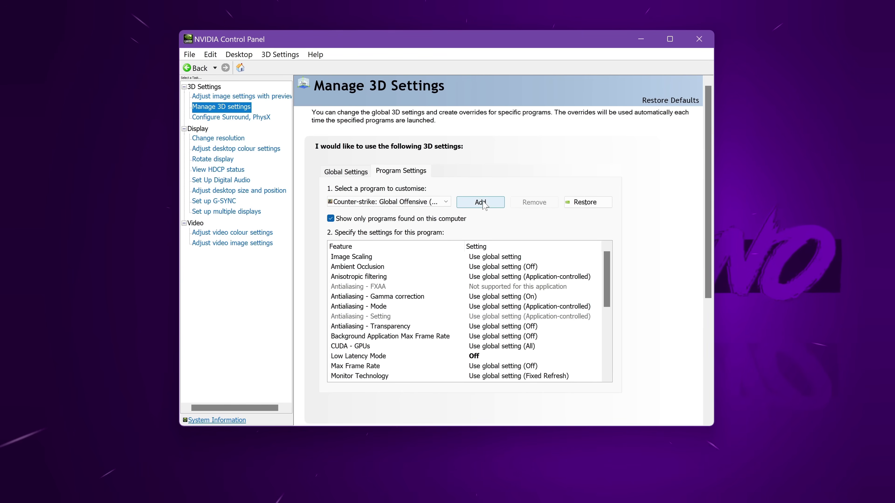
{"action": "left_click", "coordinate": [484, 205]}
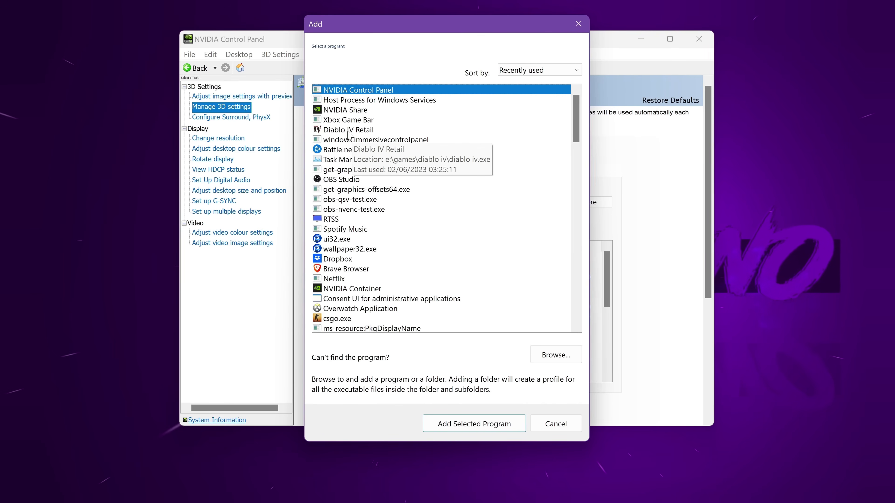
{"action": "left_click", "coordinate": [348, 131]}
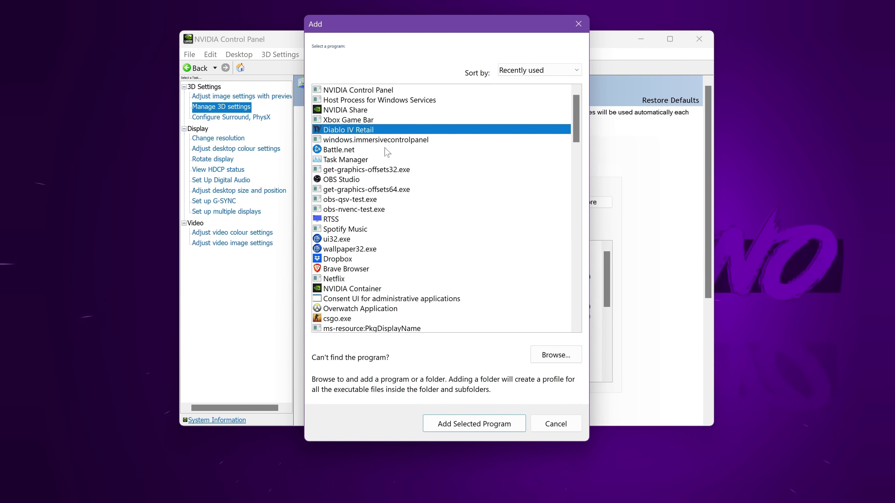
{"action": "left_click", "coordinate": [481, 424]}
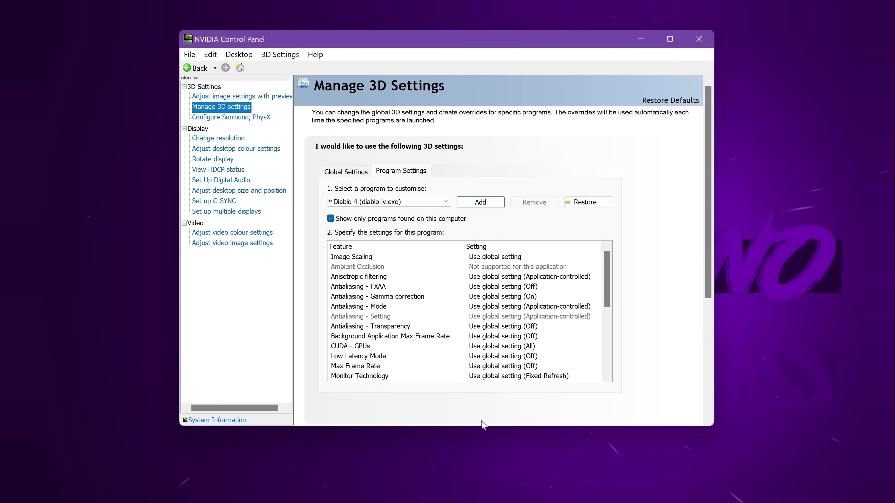
Turn on the Max Frame Rate limit for Diablo 4 and set it to 120 FPS
{"action": "scroll", "coordinate": [605, 286], "scroll_direction": "down", "scroll_amount": 1}
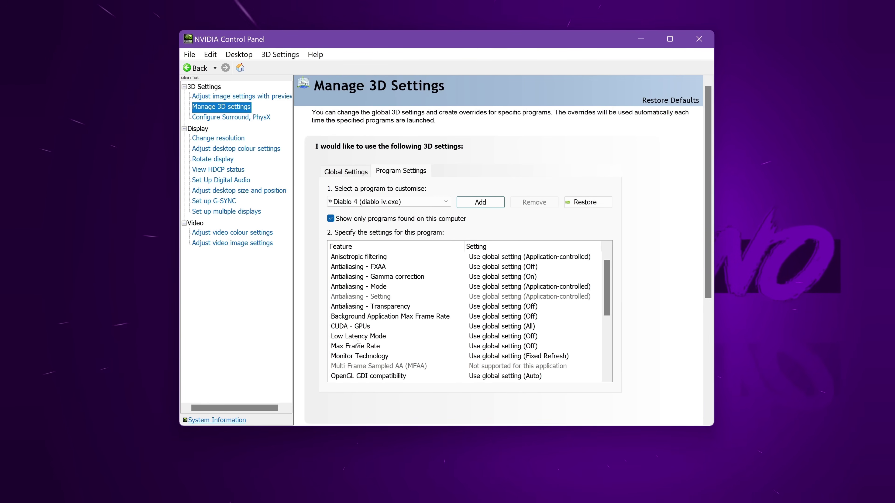
{"action": "left_click", "coordinate": [355, 346]}
{"action": "left_click", "coordinate": [597, 347]}
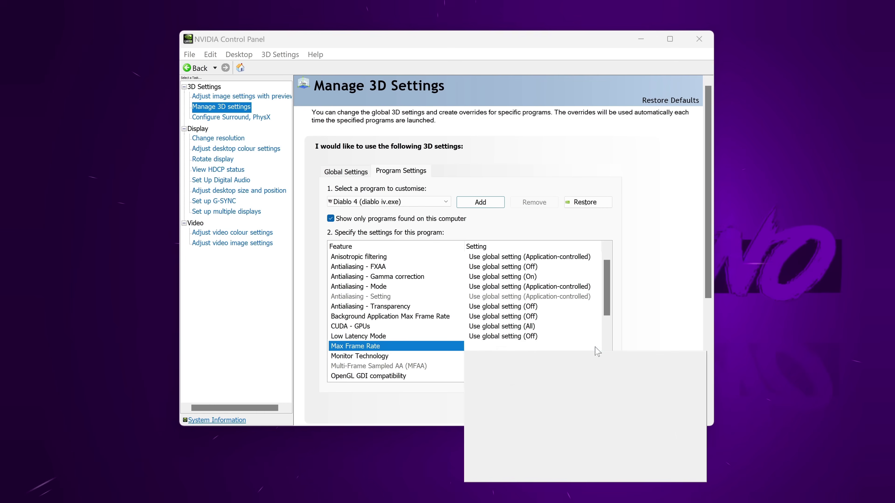
{"action": "left_click", "coordinate": [485, 408]}
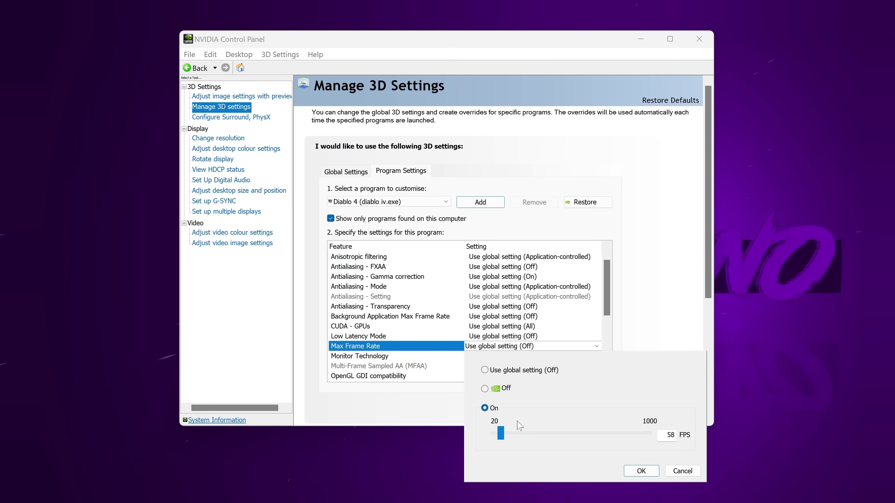
{"action": "mouse_move", "coordinate": [501, 434]}
{"action": "left_mouse_down"}
{"action": "mouse_move", "coordinate": [557, 435]}
{"action": "mouse_move", "coordinate": [512, 439]}
{"action": "left_mouse_up"}
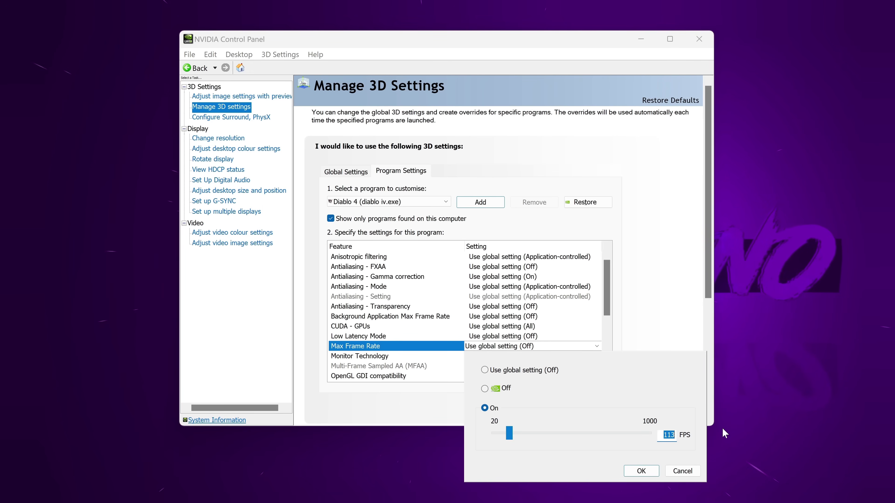
{"action": "type", "text": "120"}
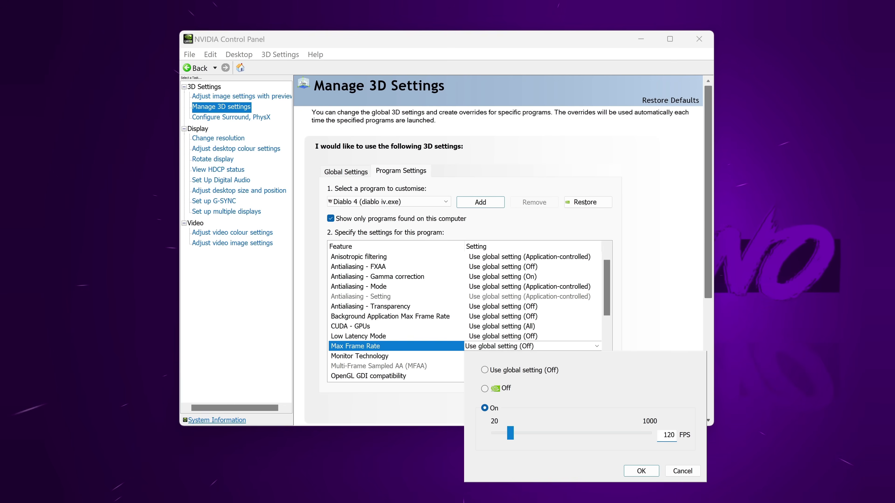
{"action": "type", "text": "2"}
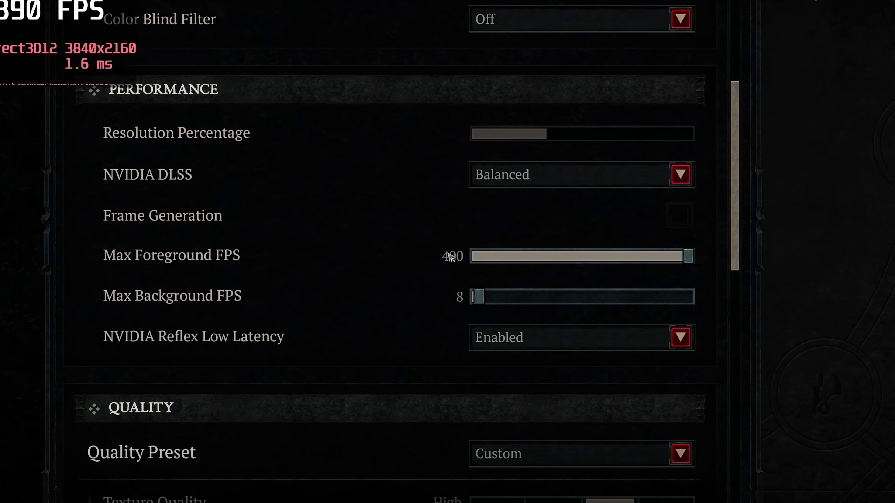
{"action": "left_click_drag", "start_coordinate": [690, 255], "coordinate": [758, 267]}
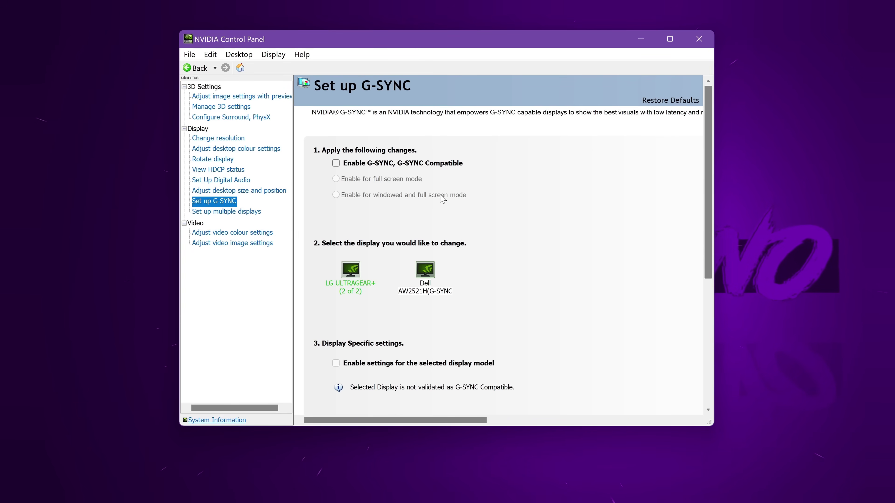
Turn on the Max Frame Rate limit for Diablo 4 in Manage 3D settings and set it to 141 FPS
{"action": "left_click", "coordinate": [224, 108]}
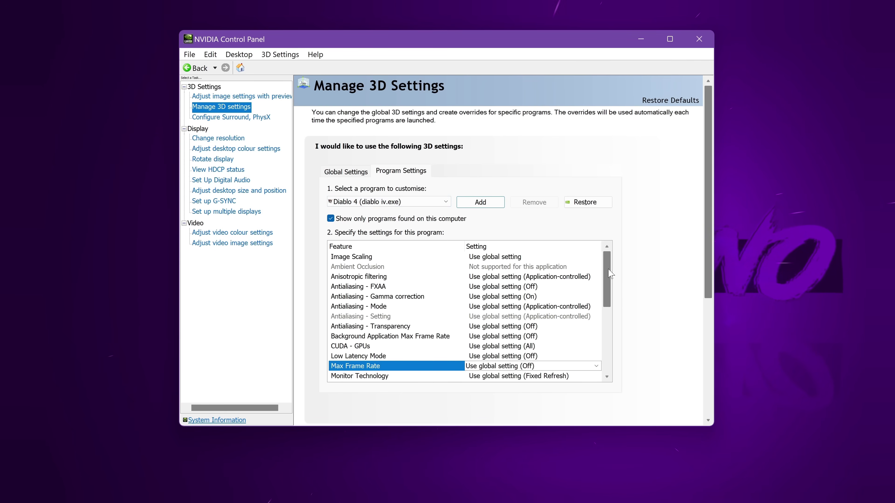
{"action": "scroll", "coordinate": [363, 319], "scroll_direction": "down", "scroll_amount": 2}
{"action": "left_click", "coordinate": [505, 317]}
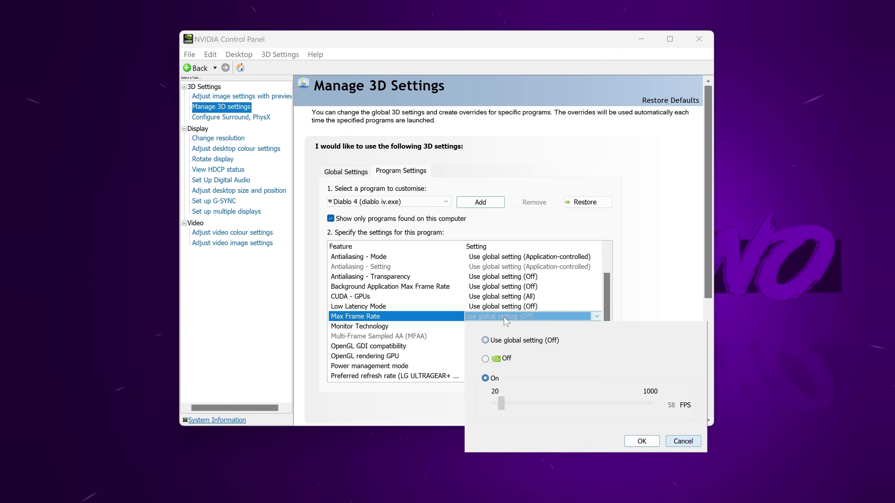
{"action": "left_click", "coordinate": [488, 378]}
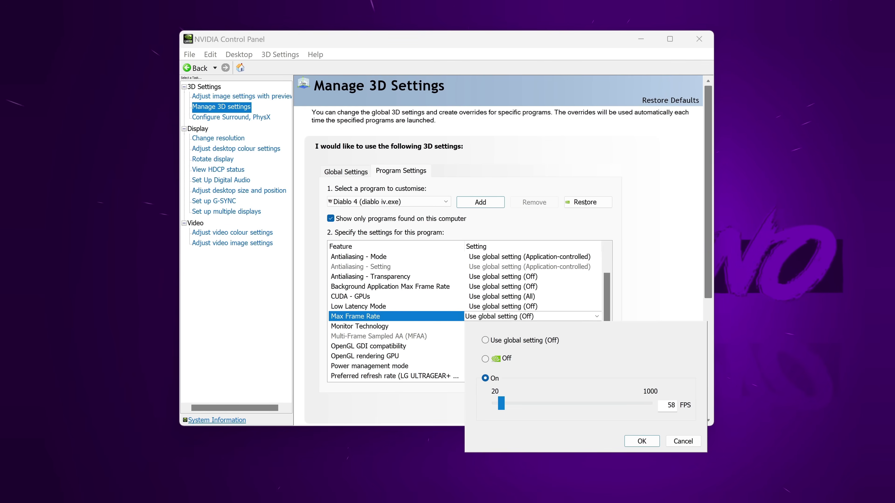
{"action": "key", "text": "Tab"}
{"action": "type", "text": "141"}
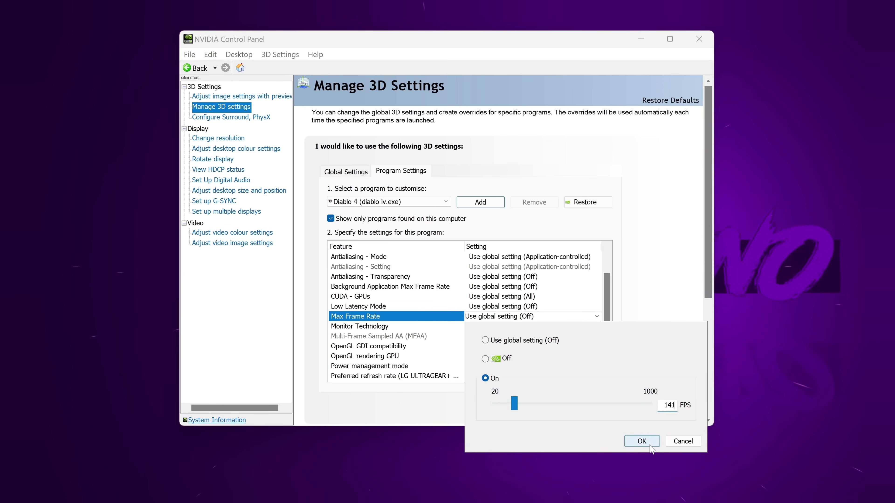
{"action": "left_click", "coordinate": [642, 441]}
Set Vertical sync to On in the Diablo 4 program settings
{"action": "scroll", "coordinate": [608, 334], "scroll_direction": "down", "scroll_amount": 2}
{"action": "left_click_drag", "start_coordinate": [608, 335], "coordinate": [606, 372]}
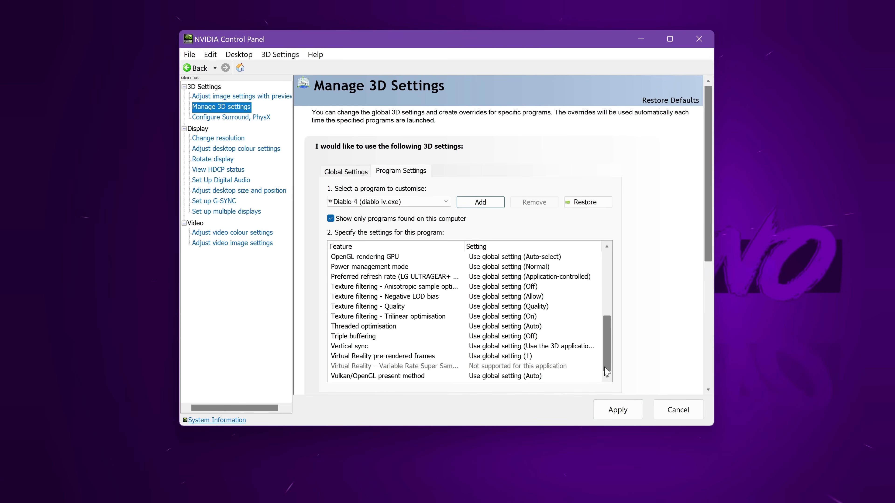
{"action": "left_click", "coordinate": [368, 348]}
{"action": "left_click", "coordinate": [496, 349]}
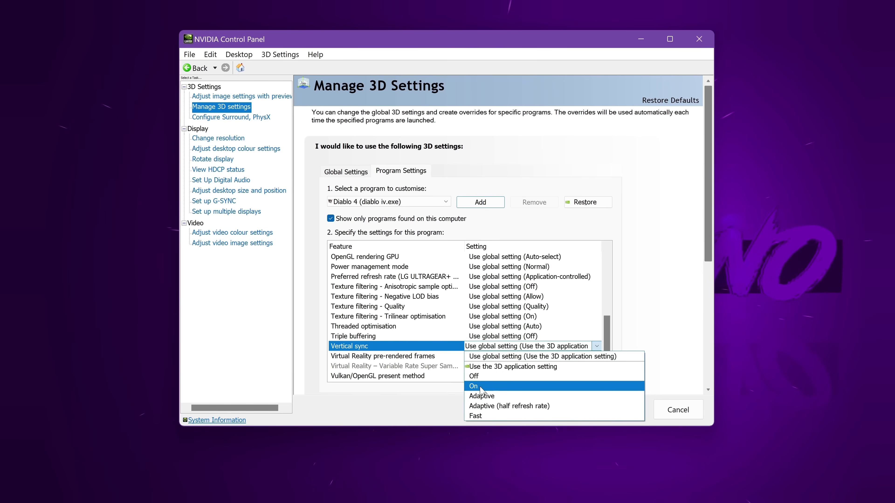
{"action": "left_click", "coordinate": [480, 387]}
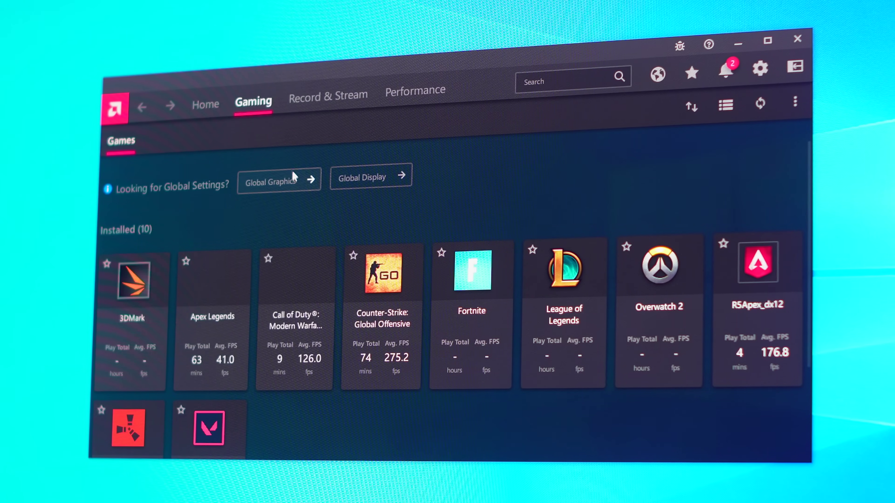
In AMD Software's global graphics settings, enable Frame rate target control and set Max FPS to 141
{"action": "left_click", "coordinate": [370, 184]}
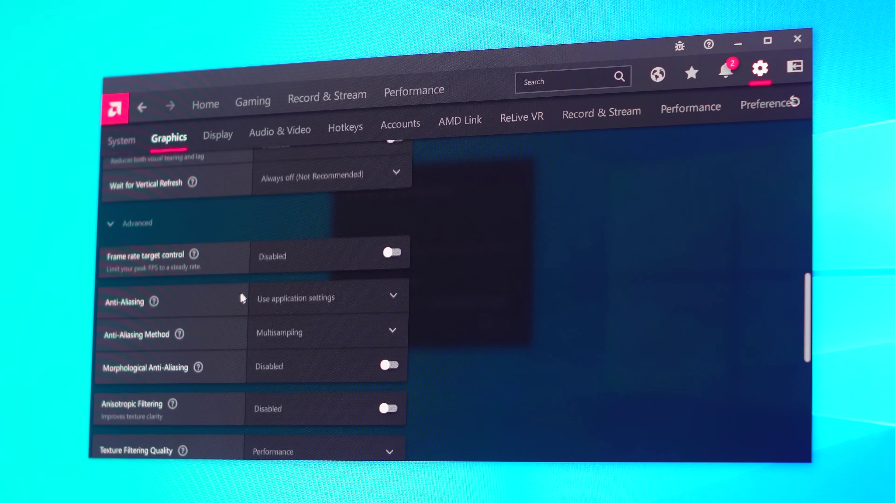
{"action": "left_click", "coordinate": [386, 256]}
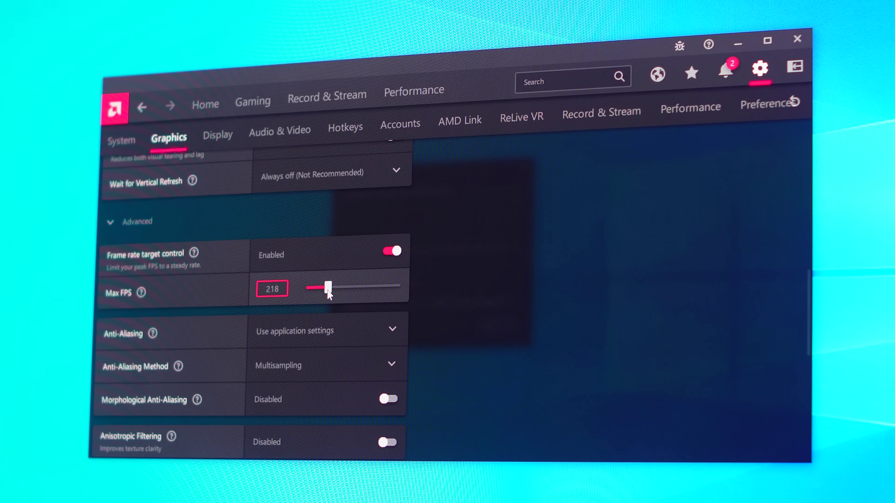
{"action": "key", "text": "ctrl+a"}
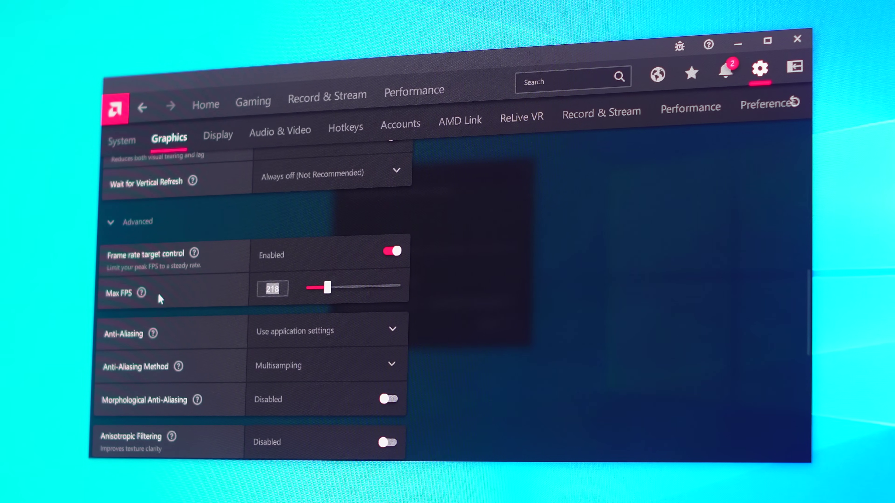
{"action": "type", "text": "141"}
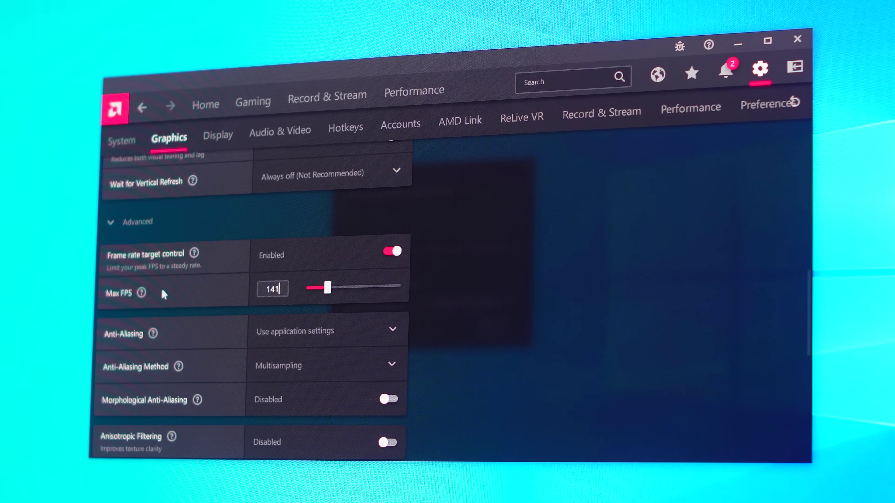
{"action": "key", "text": "Return"}
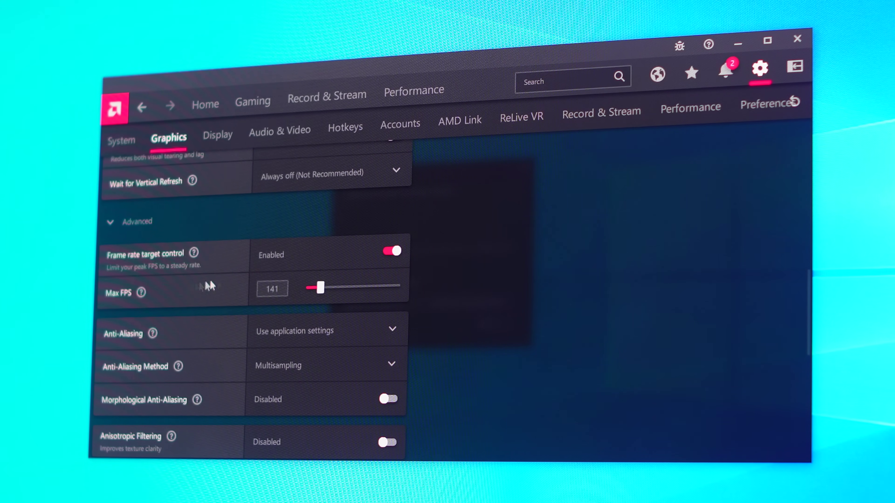
Choose another mode for Wait for Vertical Refresh in the global graphics settings
{"action": "scroll", "coordinate": [315, 307], "scroll_direction": "down", "scroll_amount": 10}
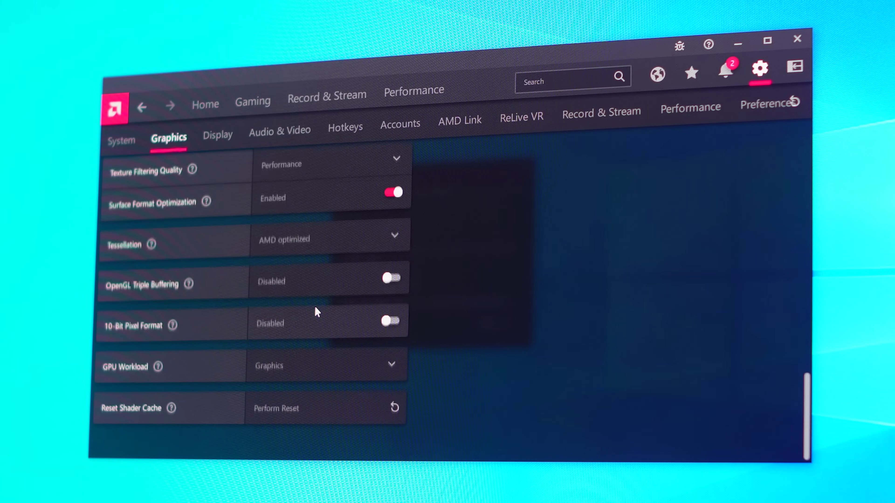
{"action": "scroll", "coordinate": [315, 308], "scroll_direction": "up", "scroll_amount": 8}
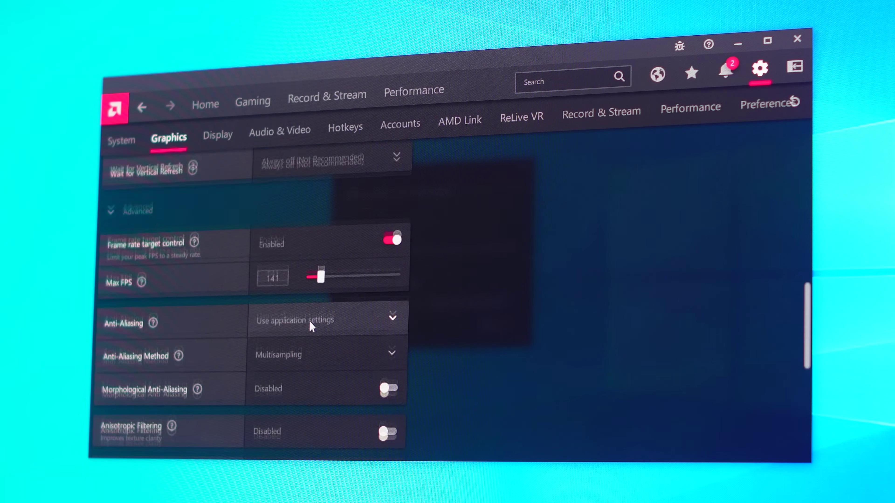
{"action": "scroll", "coordinate": [309, 321], "scroll_direction": "up", "scroll_amount": 3}
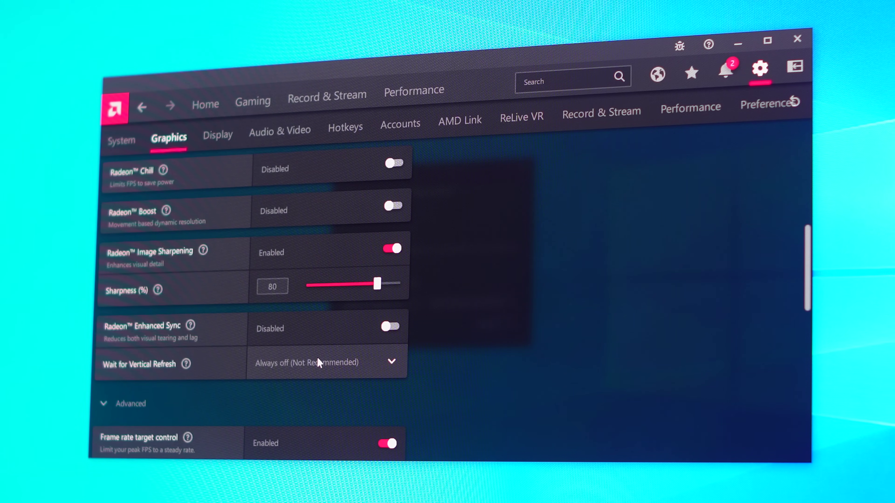
{"action": "left_click", "coordinate": [316, 361]}
{"action": "left_click", "coordinate": [290, 447]}
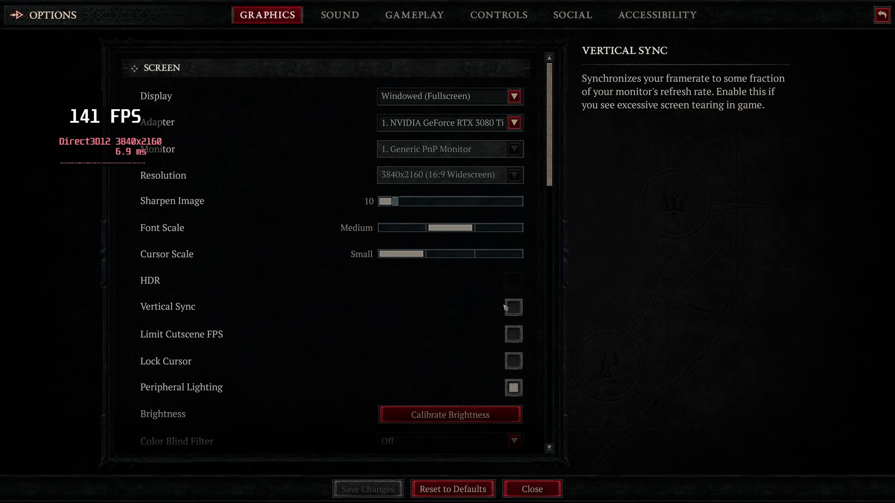
In Diablo IV, close the graphics options with Vertical Sync left unticked and return to the game
{"action": "left_click", "coordinate": [532, 489]}
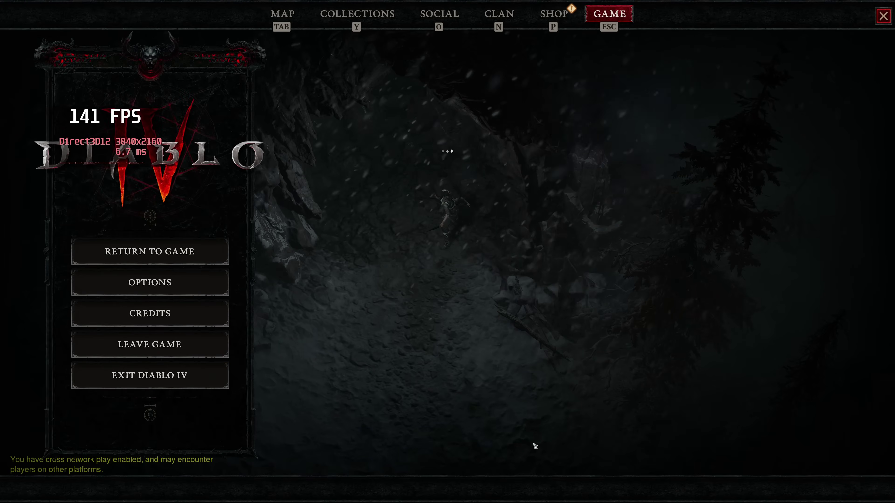
{"action": "key", "text": "Escape"}
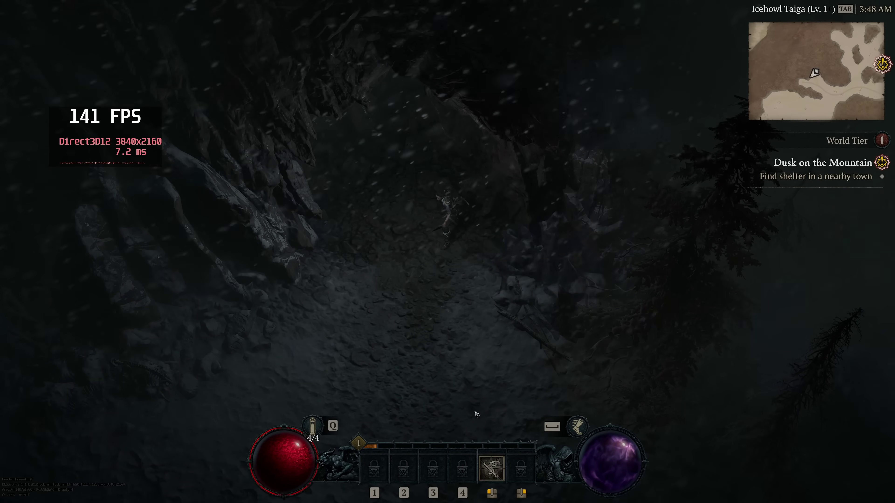